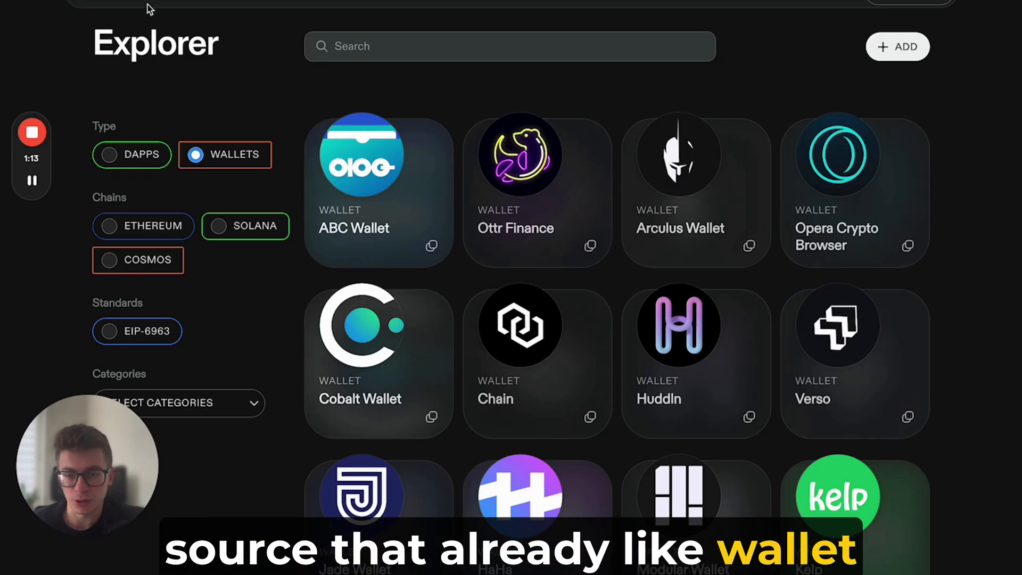
Scan the WalletConnect wallet listing with the Clay extension and view all rows of the autodetected list through to the wallet names.
{"action": "scroll", "coordinate": [378, 379], "scroll_direction": "down", "scroll_amount": 5}
{"action": "scroll", "coordinate": [378, 379], "scroll_direction": "down", "scroll_amount": 15}
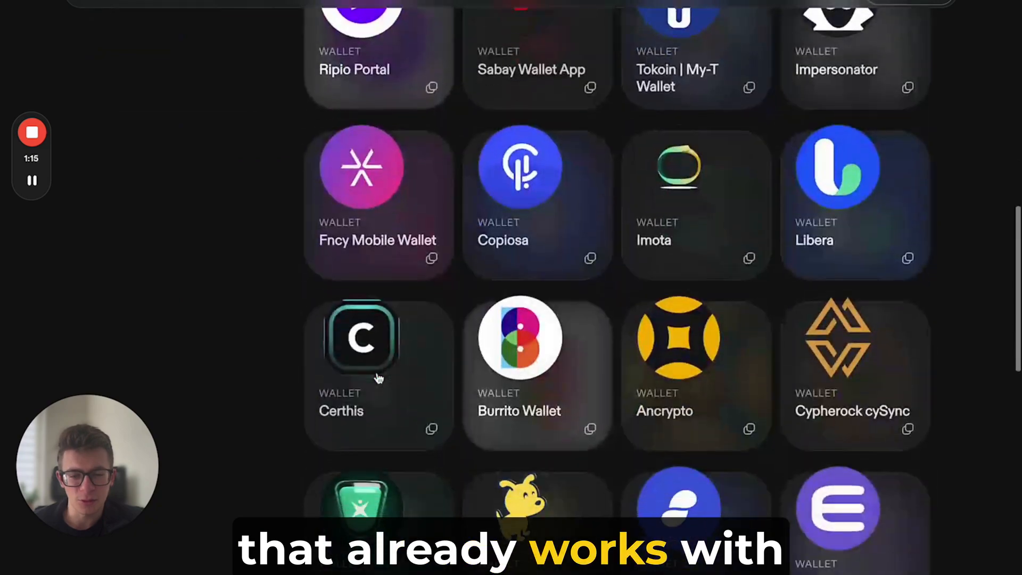
{"action": "scroll", "coordinate": [379, 379], "scroll_direction": "up", "scroll_amount": 14}
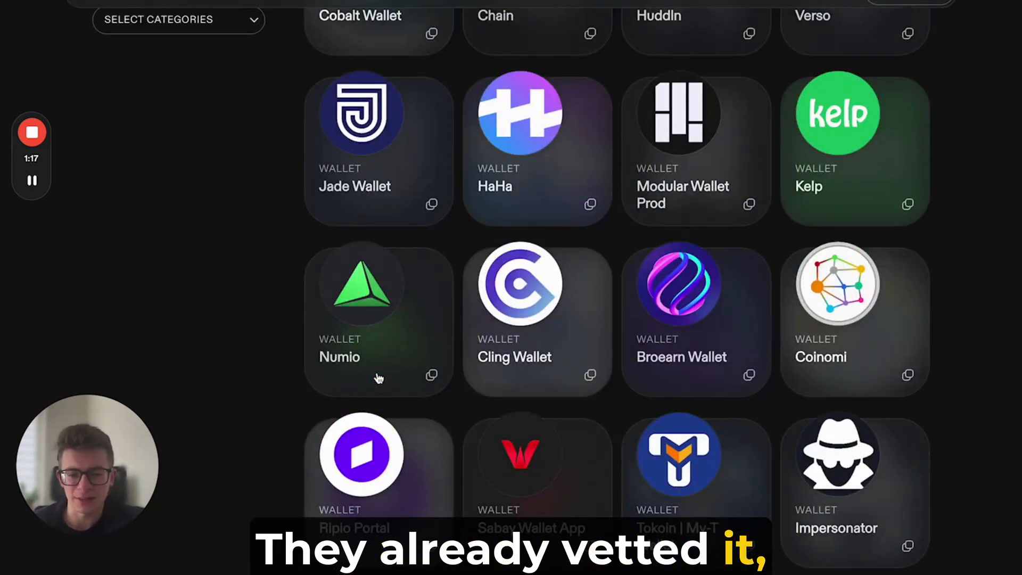
{"action": "scroll", "coordinate": [379, 379], "scroll_direction": "up", "scroll_amount": 7}
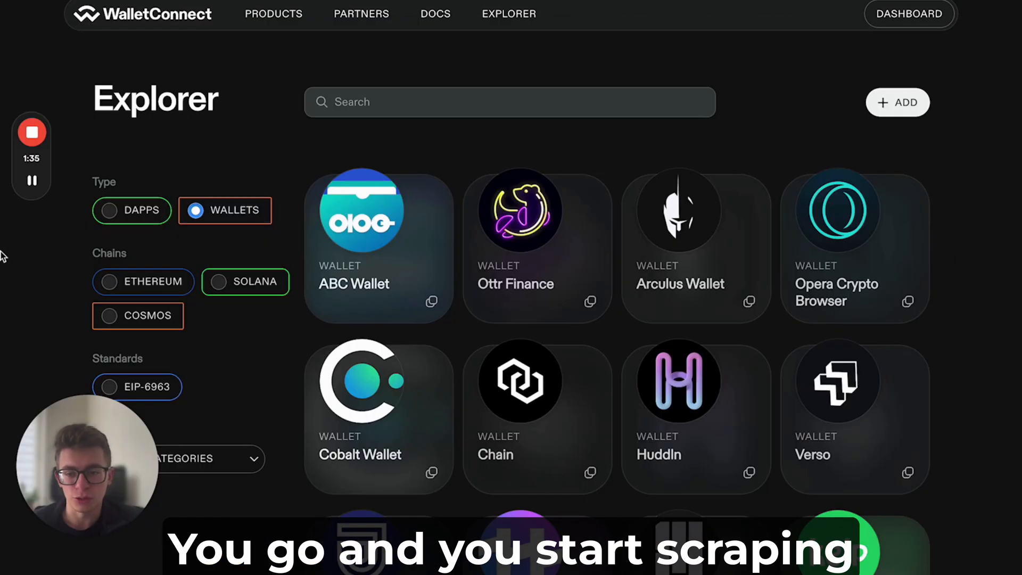
{"action": "mouse_move", "coordinate": [1, 256]}
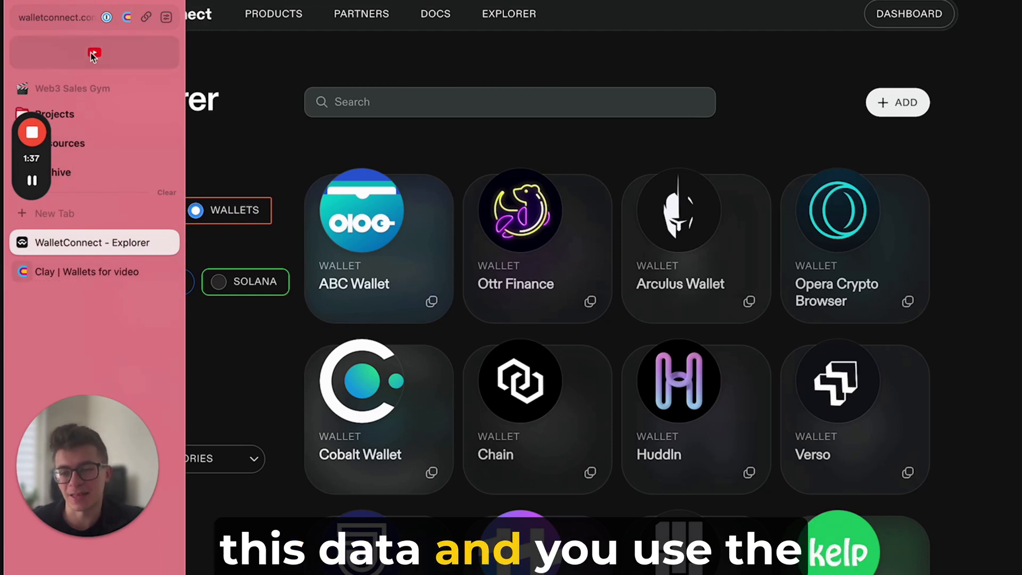
{"action": "left_click", "coordinate": [126, 18]}
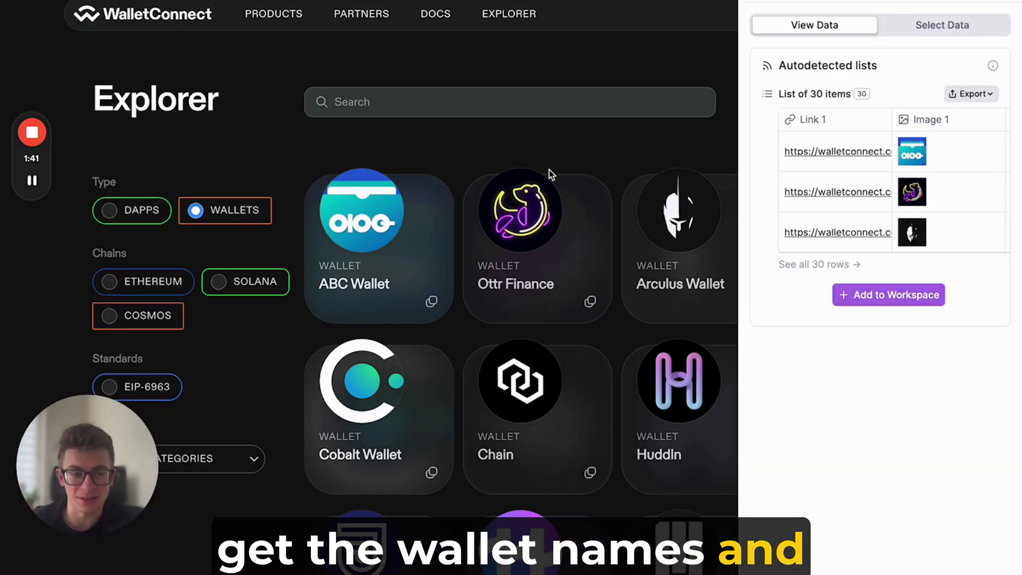
{"action": "left_click", "coordinate": [819, 266]}
{"action": "scroll", "coordinate": [964, 306], "scroll_direction": "right", "scroll_amount": 5}
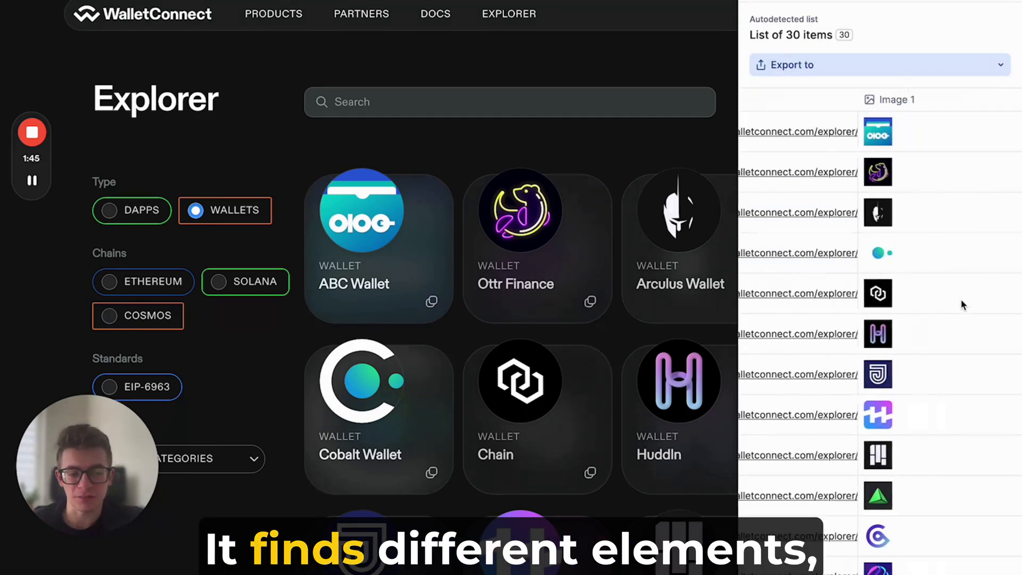
{"action": "scroll", "coordinate": [884, 165], "scroll_direction": "right", "scroll_amount": 3}
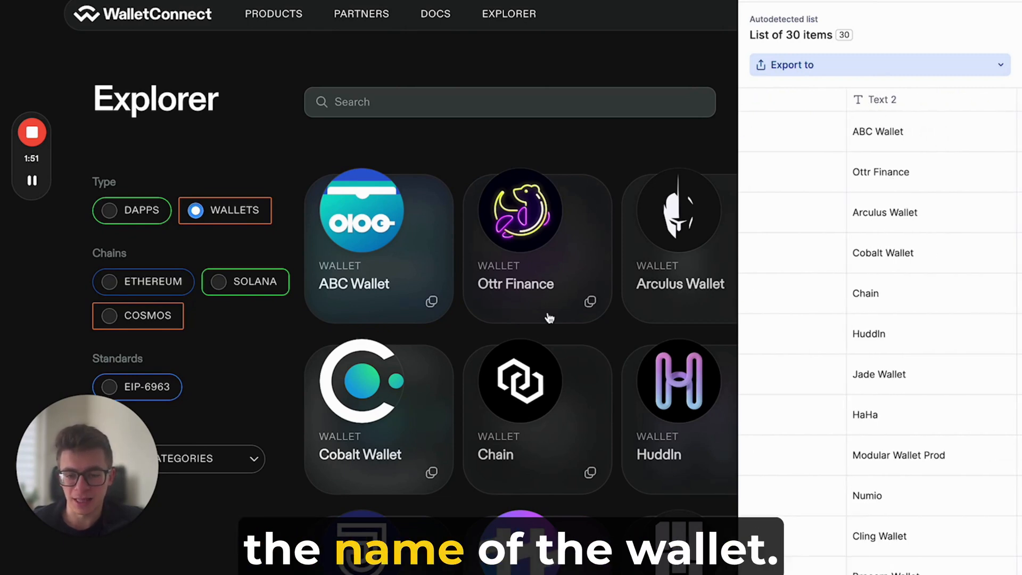
Move the extension panel to the other side and advance two pages in the wallet listing to extend the scraped list.
{"action": "scroll", "coordinate": [548, 318], "scroll_direction": "down", "scroll_amount": 20}
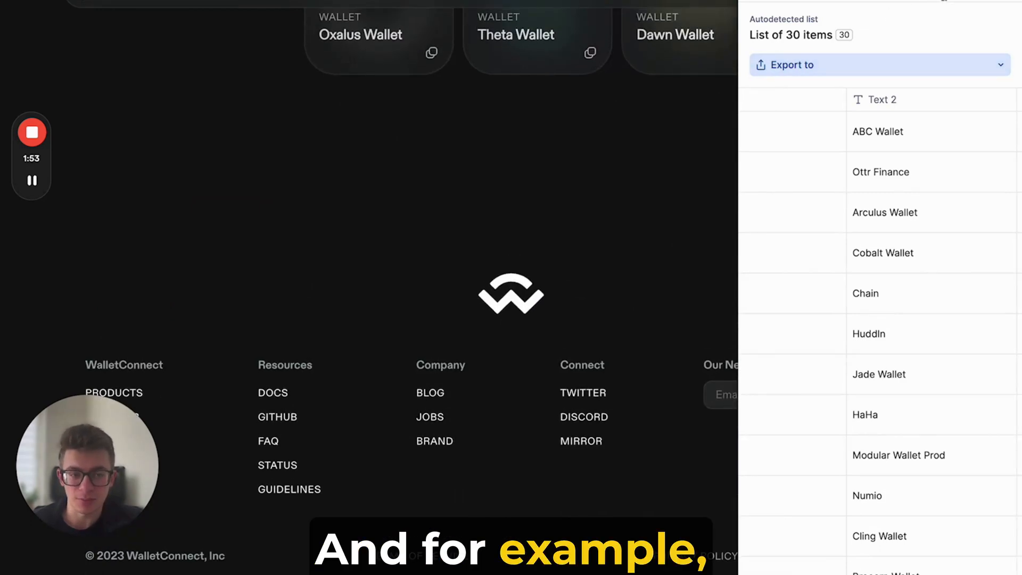
{"action": "left_click", "coordinate": [940, 1]}
{"action": "left_click", "coordinate": [915, 117]}
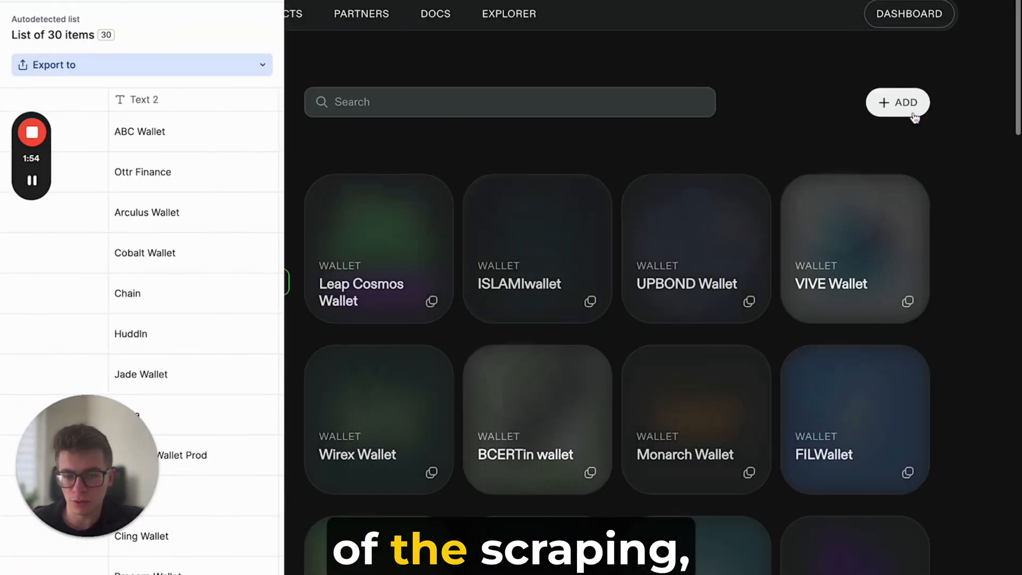
{"action": "scroll", "coordinate": [106, 342], "scroll_direction": "down", "scroll_amount": 20}
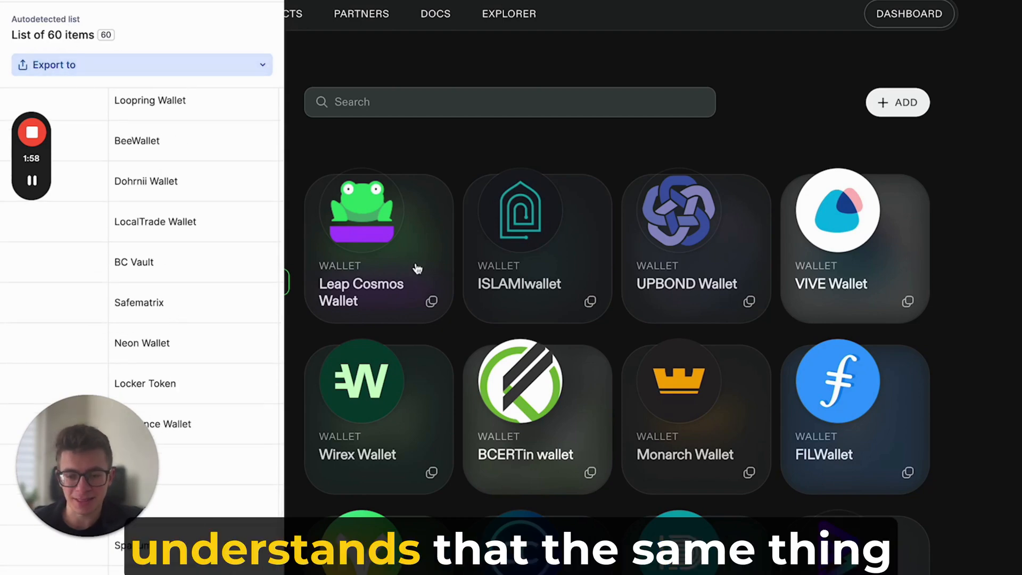
{"action": "scroll", "coordinate": [540, 376], "scroll_direction": "down", "scroll_amount": 10}
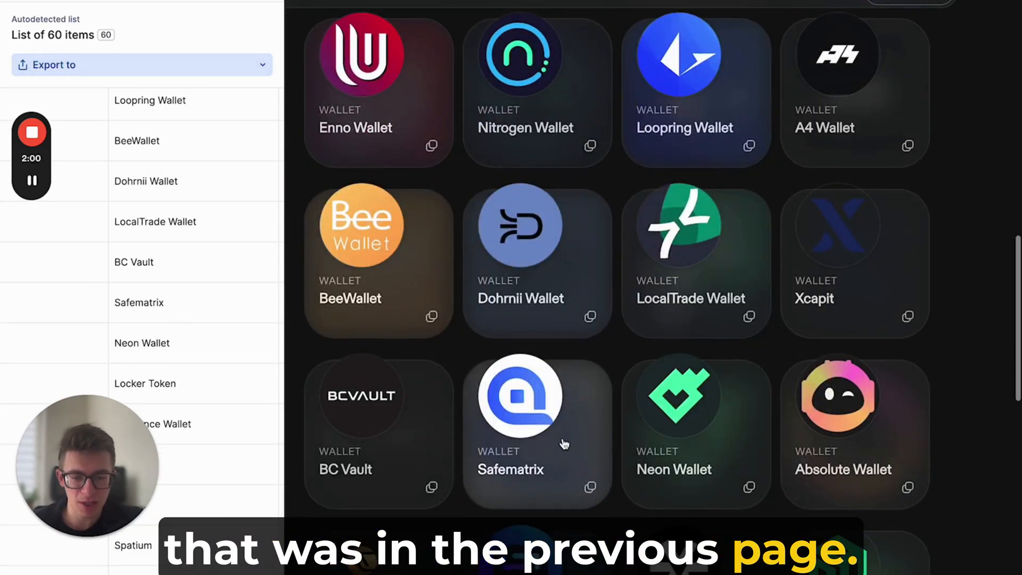
{"action": "scroll", "coordinate": [559, 442], "scroll_direction": "down", "scroll_amount": 10}
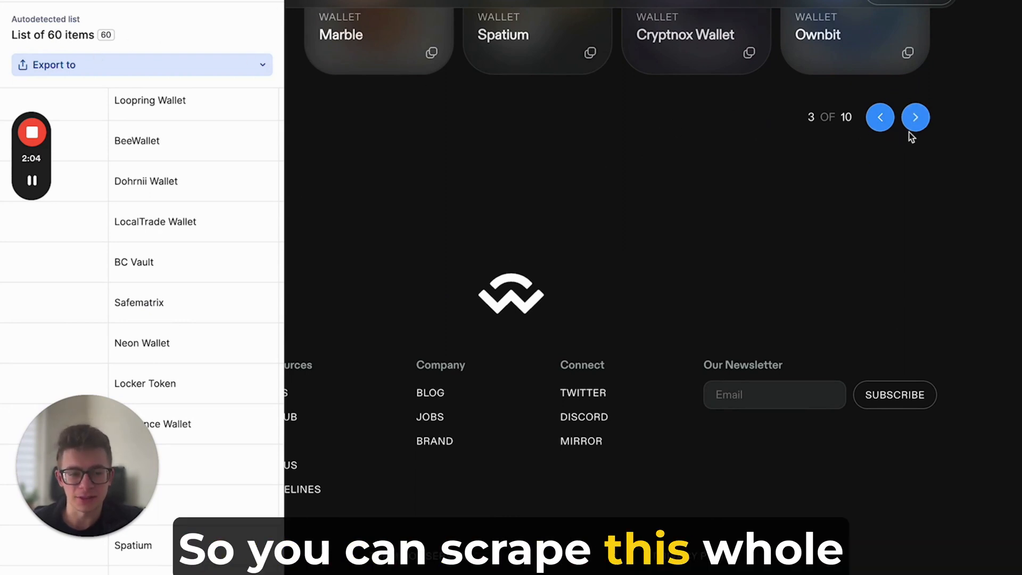
{"action": "left_click", "coordinate": [911, 129]}
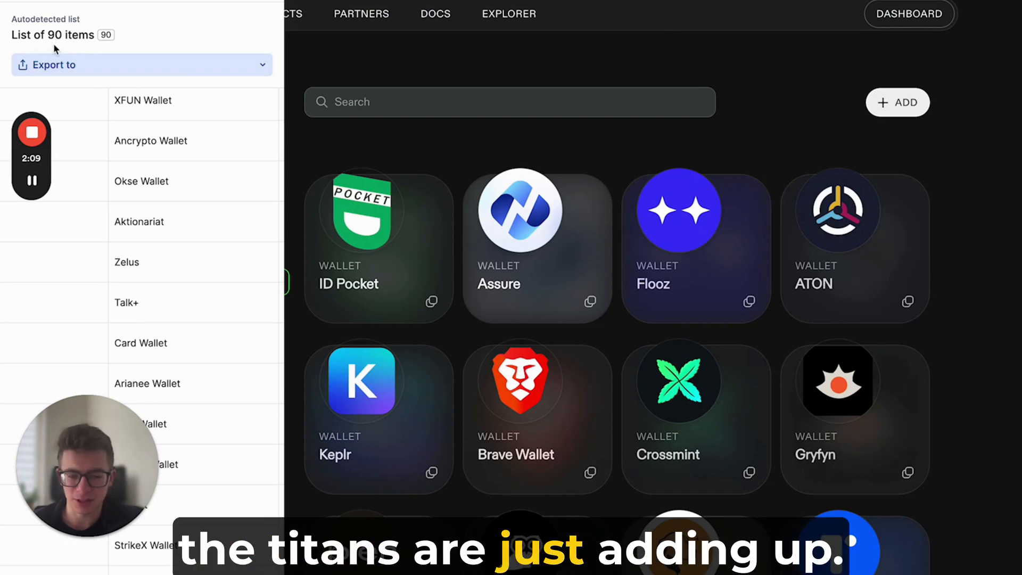
Copy the scraped wallet list to the clipboard and switch to the Clay table "Wallets for video".
{"action": "left_click", "coordinate": [61, 65]}
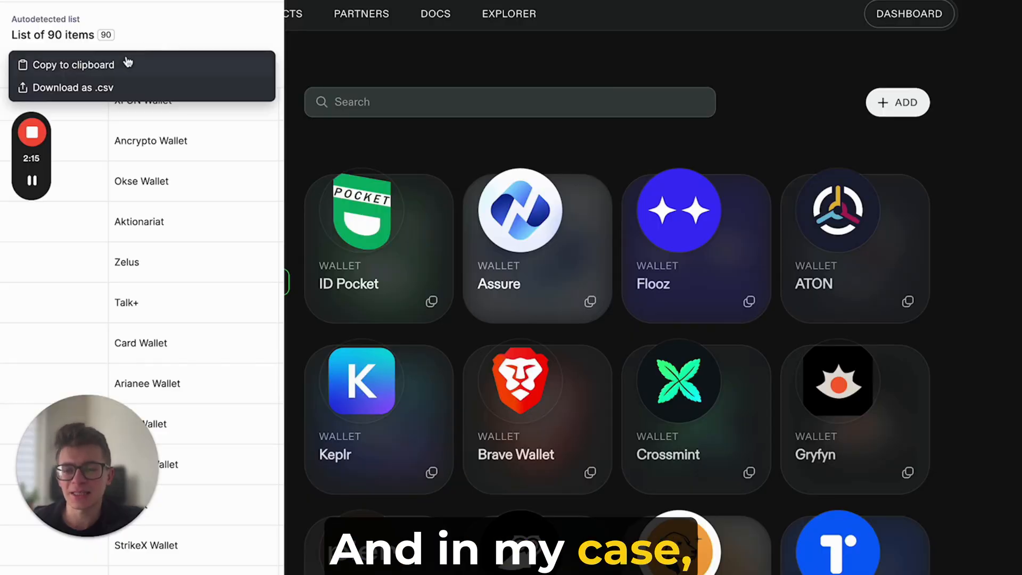
{"action": "left_click", "coordinate": [130, 61]}
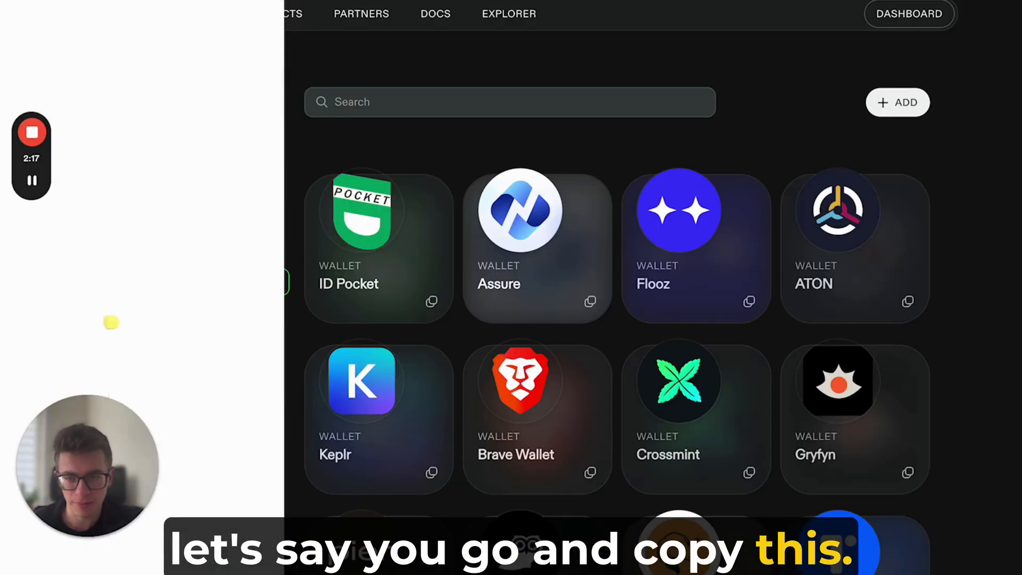
{"action": "mouse_move", "coordinate": [2, 277]}
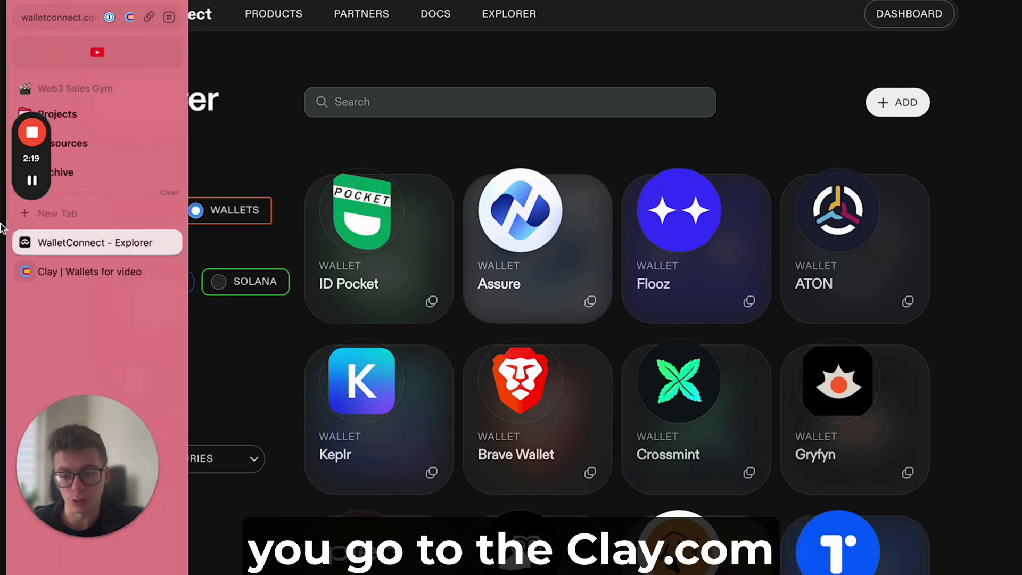
{"action": "left_click", "coordinate": [67, 282]}
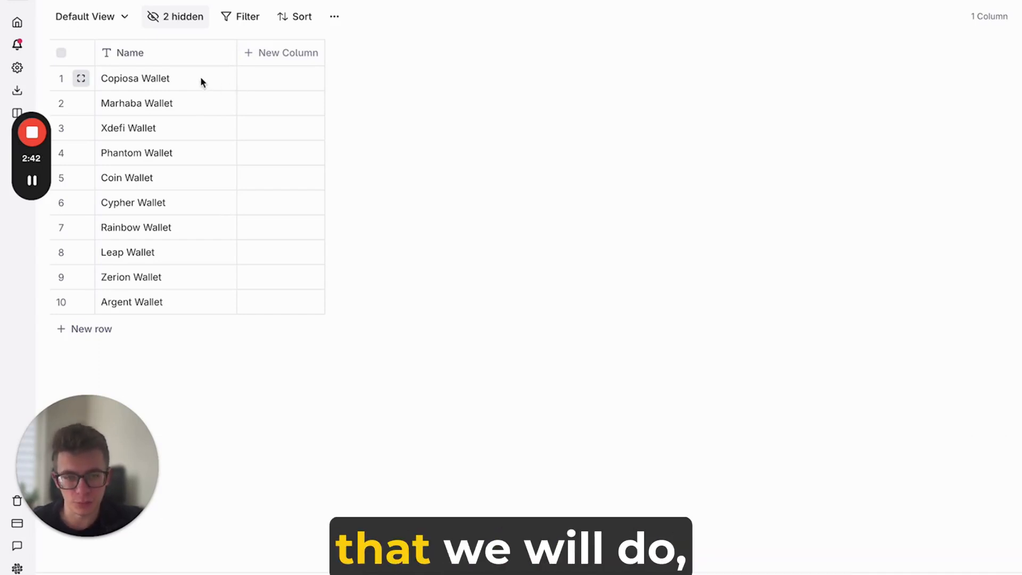
Start a new enrichment for the wallet names using Google's Find Domain from Company Name action.
{"action": "left_click_drag", "start_coordinate": [201, 80], "coordinate": [193, 308]}
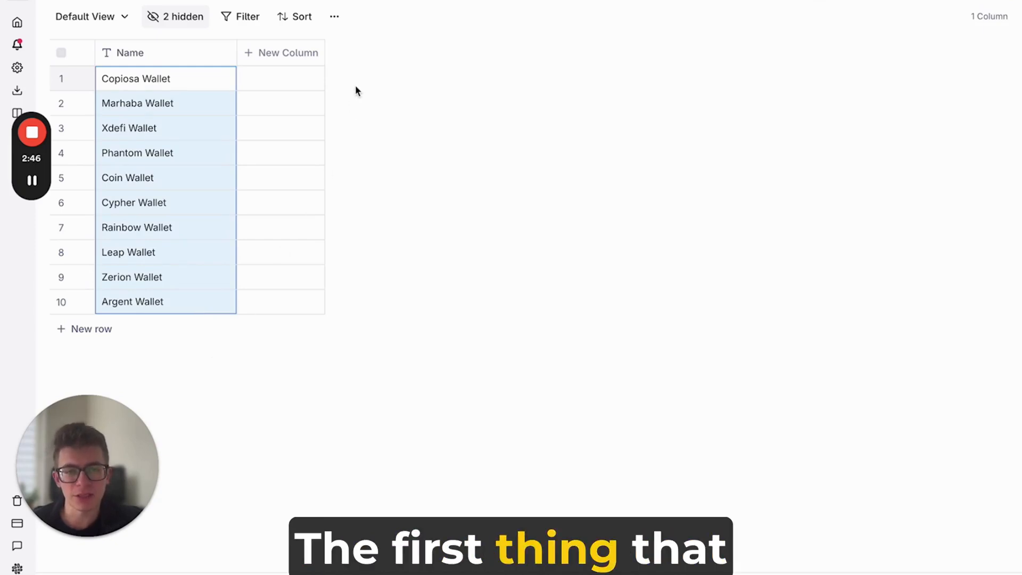
{"action": "left_click", "coordinate": [306, 55]}
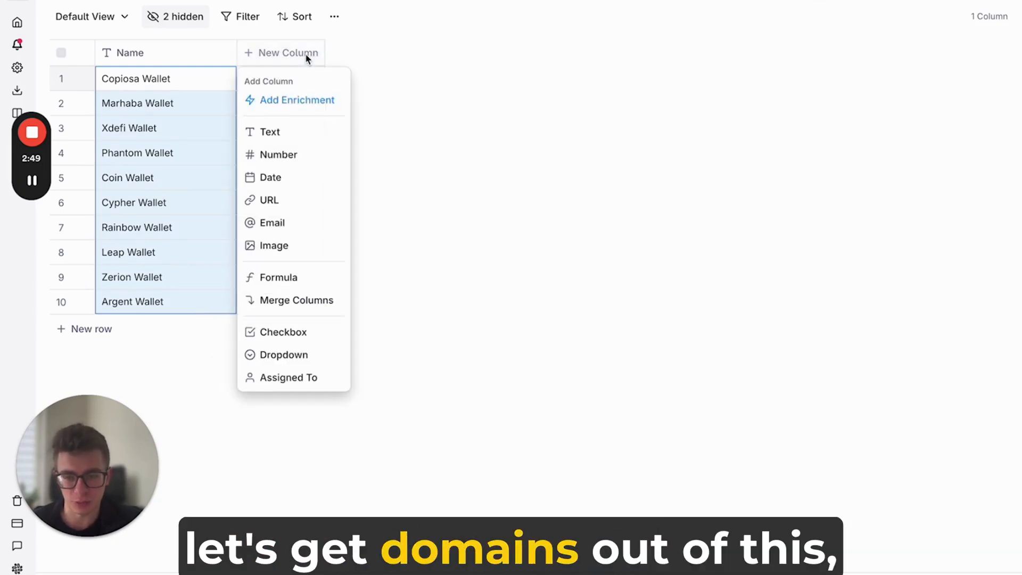
{"action": "left_click", "coordinate": [298, 100]}
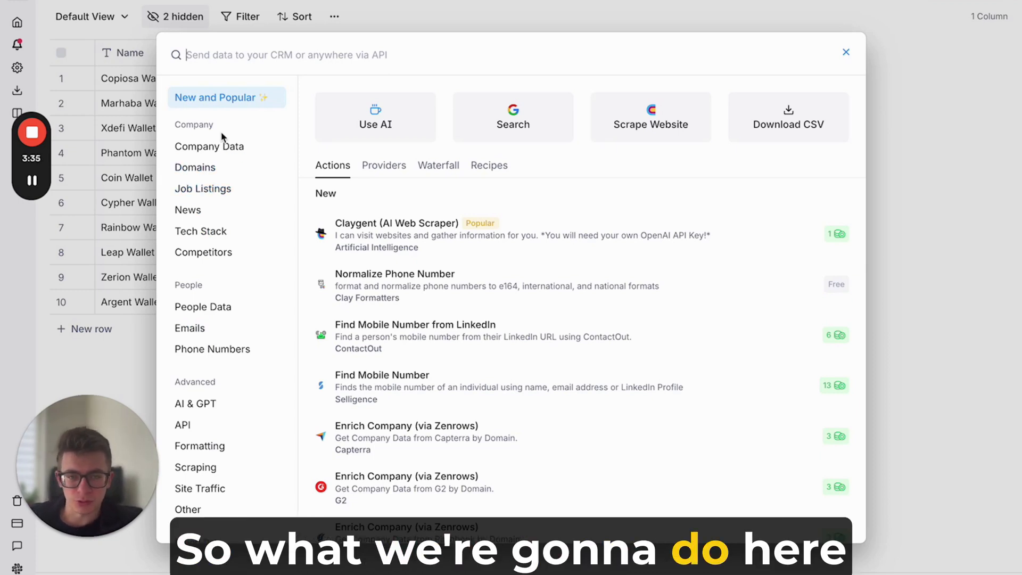
{"action": "left_click", "coordinate": [207, 173]}
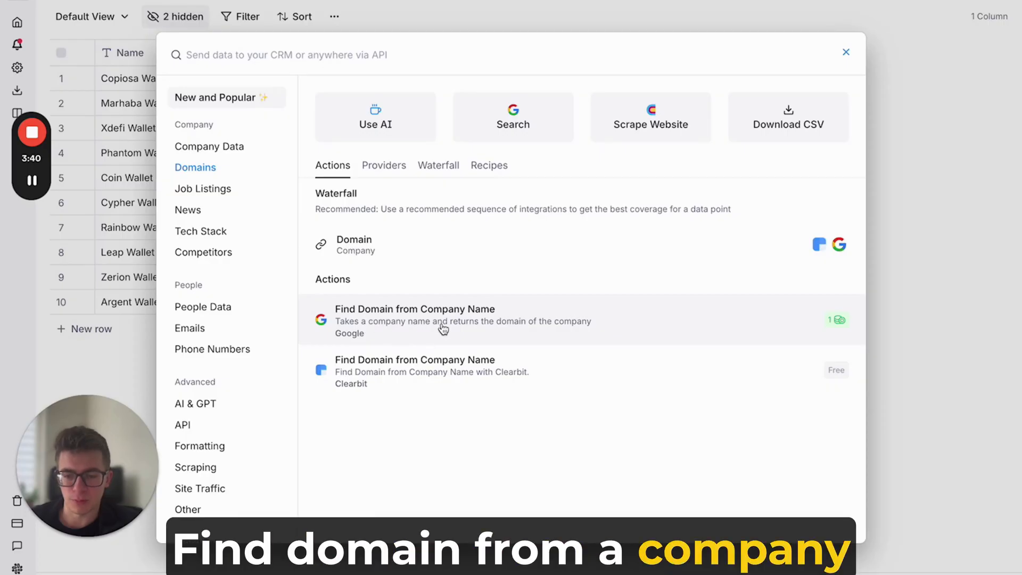
{"action": "left_click", "coordinate": [445, 326]}
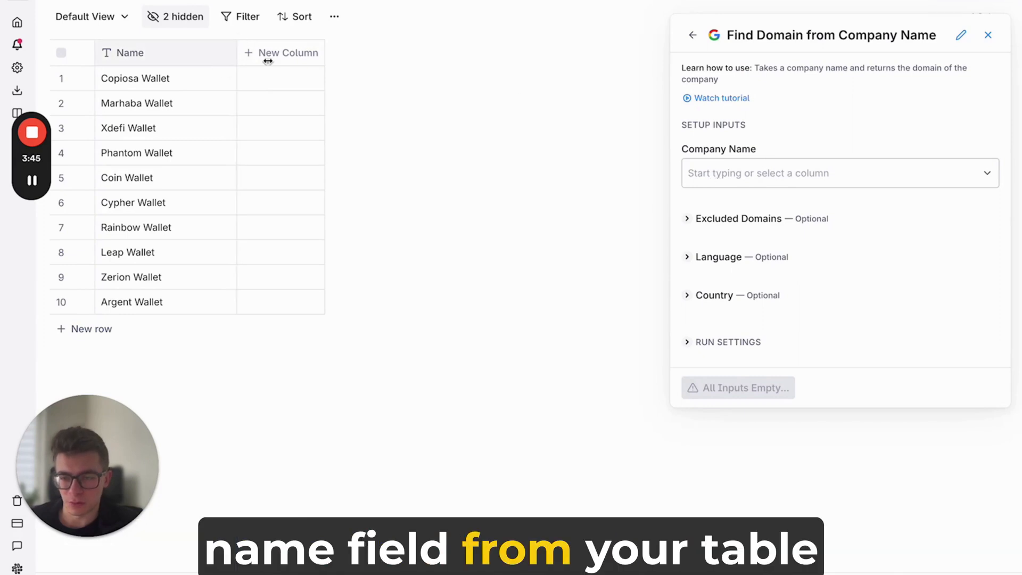
Use the Name column as Company Name, add Domain as an output column, and run the enrichment on the first 10 rows.
{"action": "left_click", "coordinate": [734, 185]}
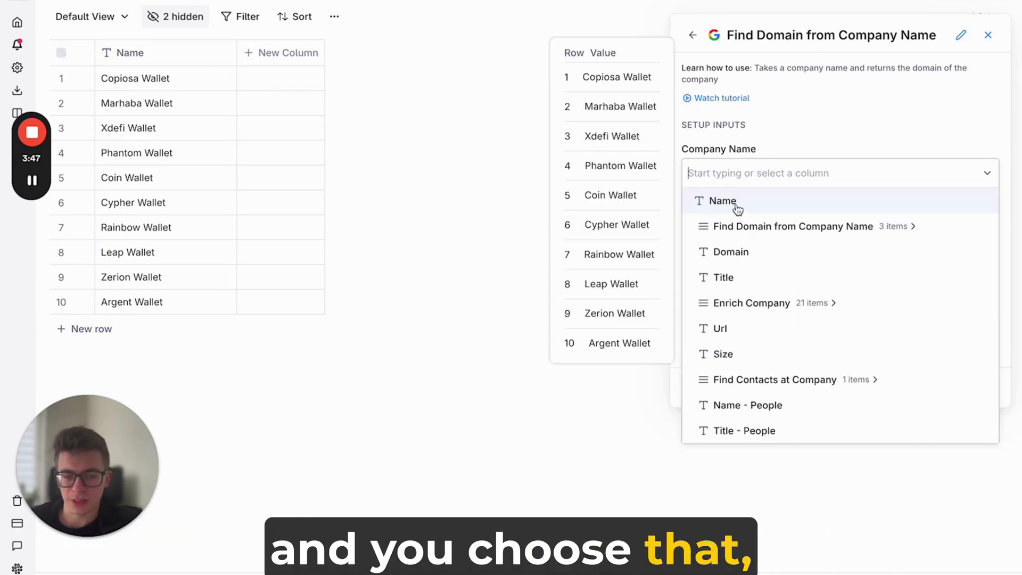
{"action": "left_click", "coordinate": [736, 206]}
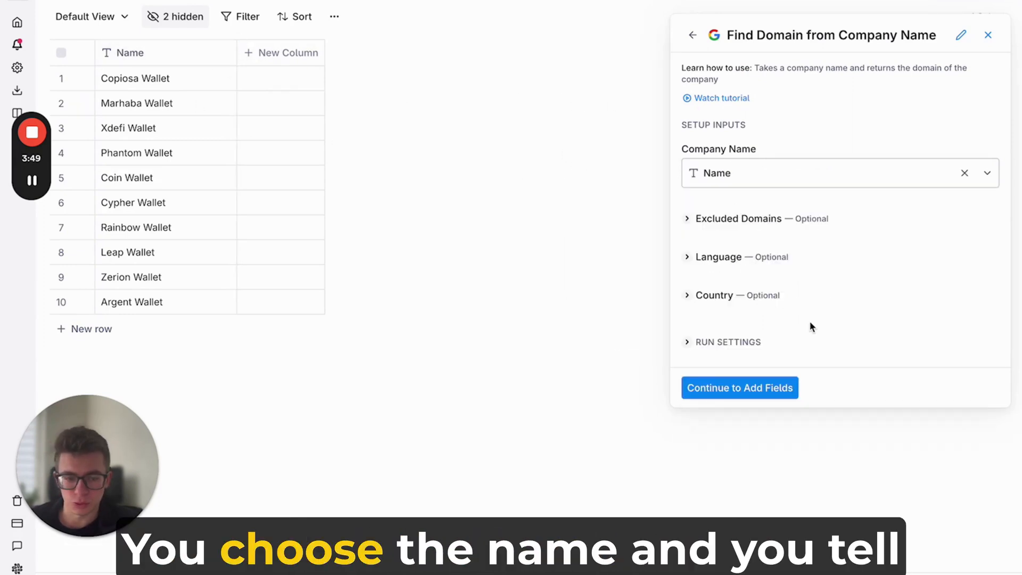
{"action": "left_click", "coordinate": [763, 388]}
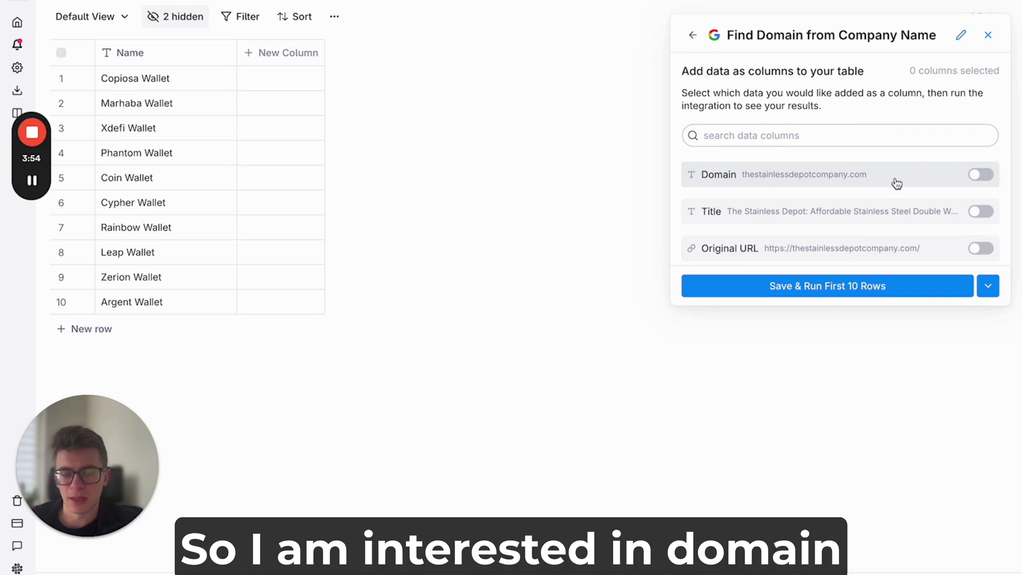
{"action": "left_click", "coordinate": [917, 183]}
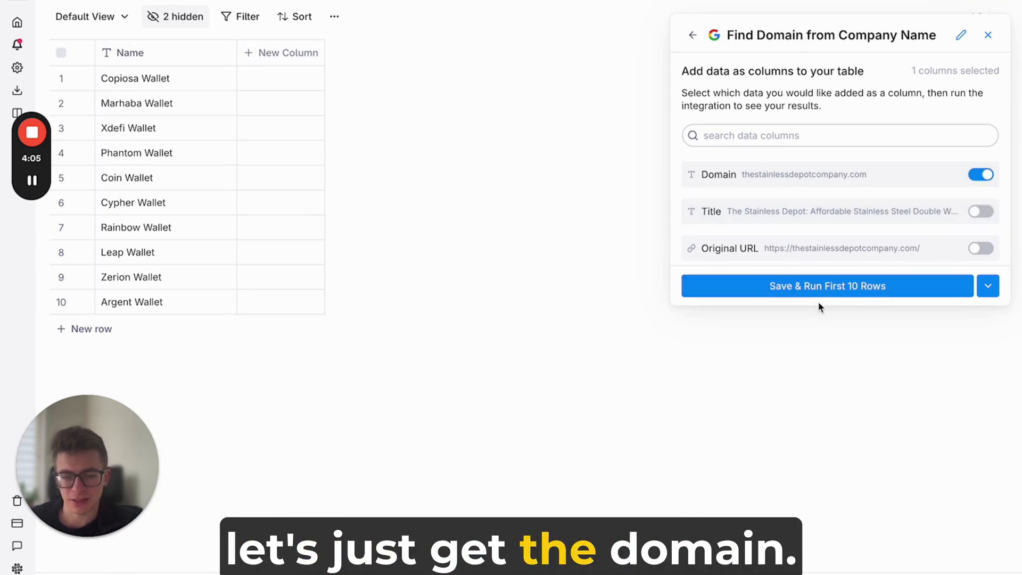
{"action": "left_click", "coordinate": [835, 292]}
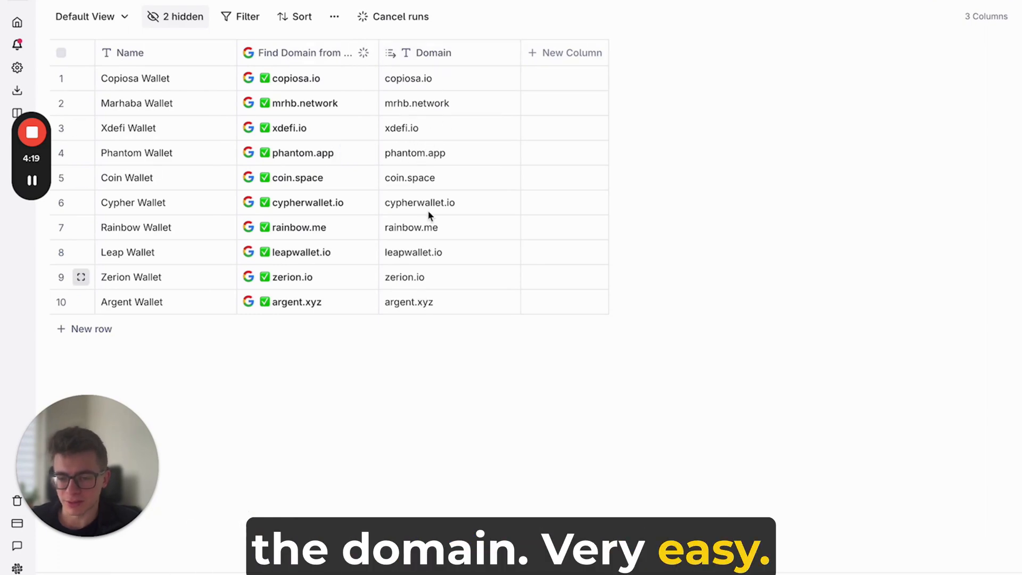
Set up a LinkedIn Enrich Company enrichment for the found domains, keeping the Domain column as Company Identifier.
{"action": "left_click_drag", "start_coordinate": [433, 84], "coordinate": [432, 264]}
{"action": "left_click_drag", "start_coordinate": [431, 263], "coordinate": [432, 302]}
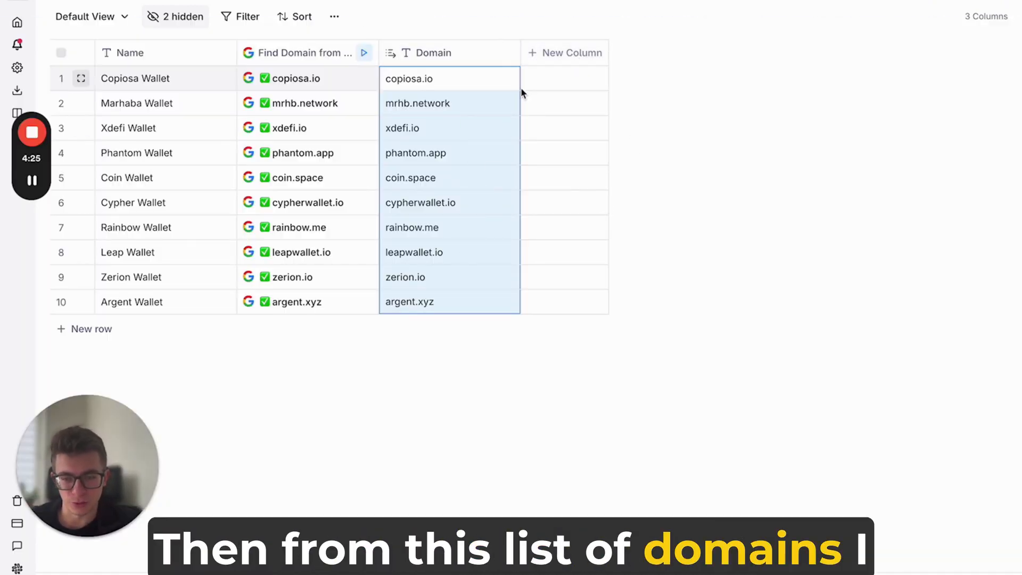
{"action": "left_click", "coordinate": [549, 60]}
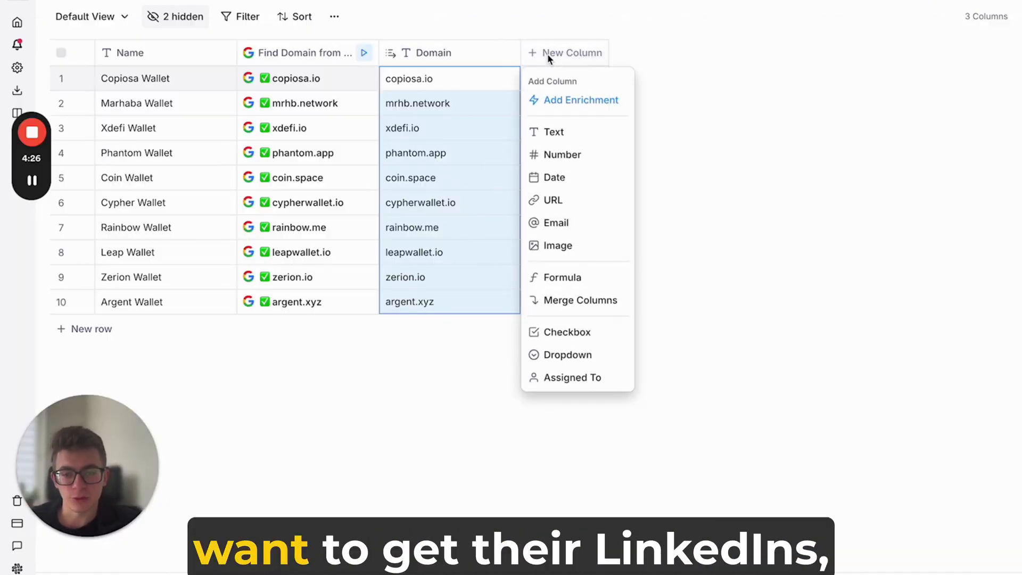
{"action": "left_click", "coordinate": [585, 101]}
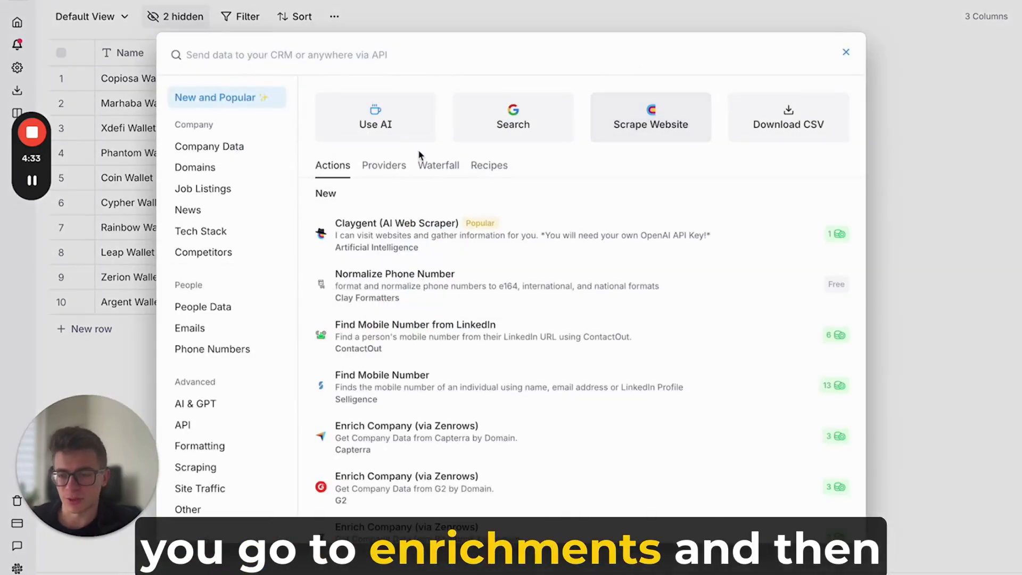
{"action": "left_click", "coordinate": [214, 149]}
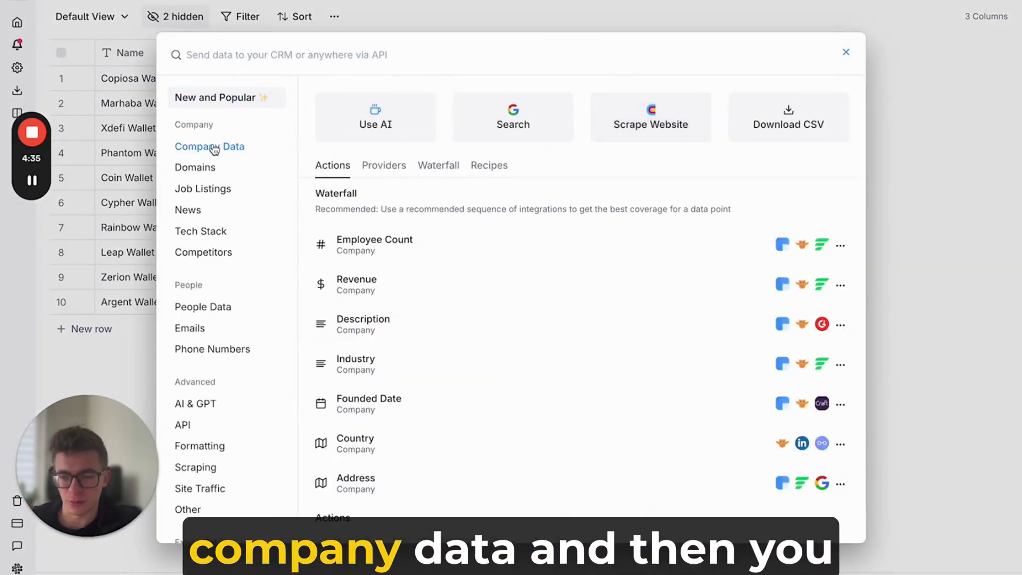
{"action": "scroll", "coordinate": [426, 368], "scroll_direction": "down", "scroll_amount": 5}
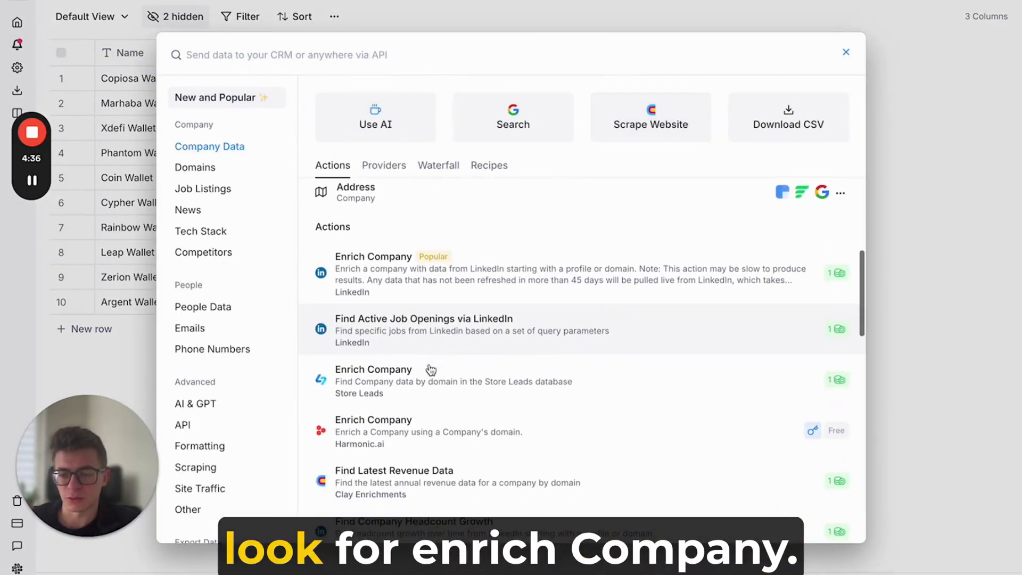
{"action": "left_click", "coordinate": [520, 281]}
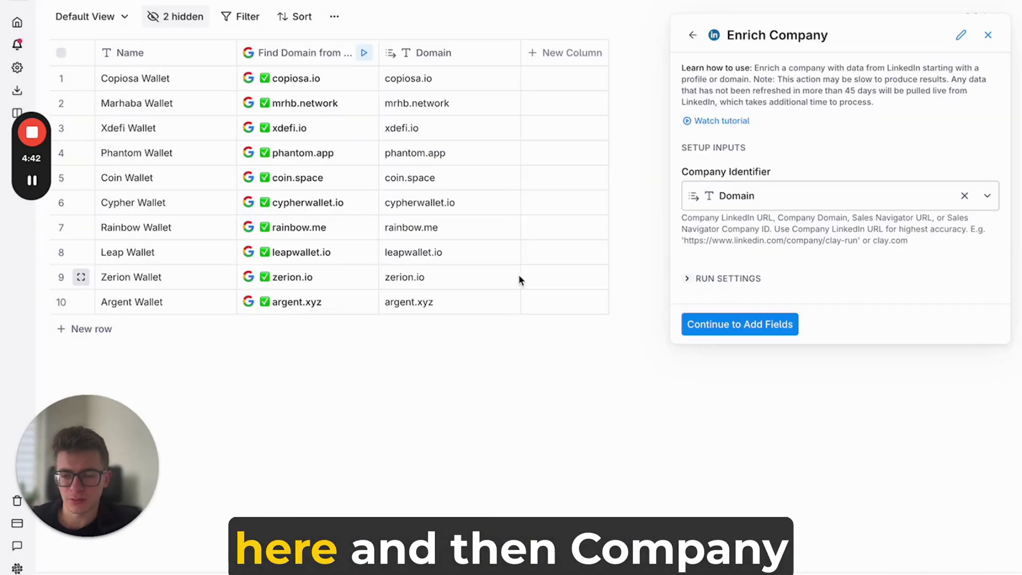
{"action": "left_click", "coordinate": [810, 198]}
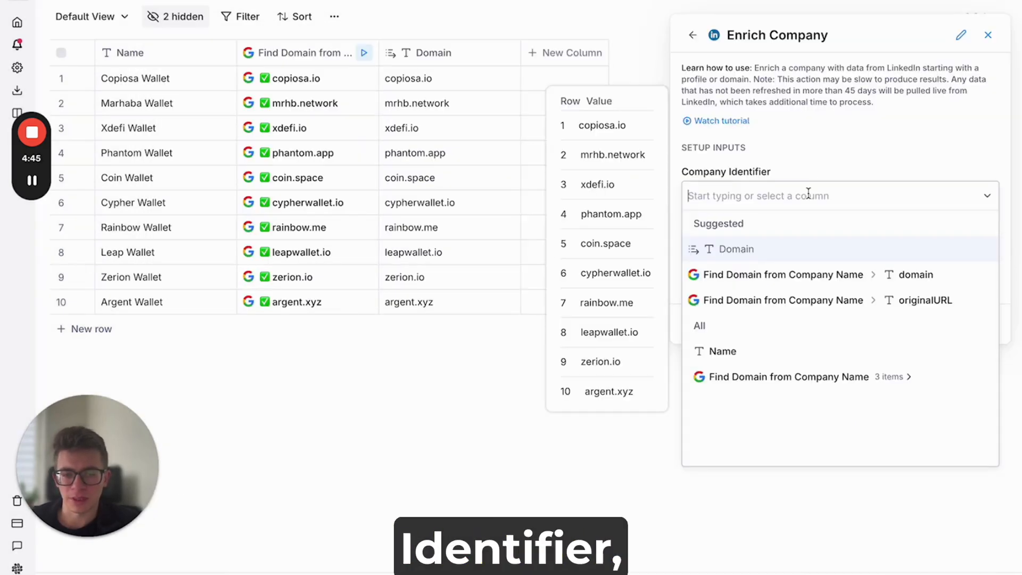
{"action": "left_click", "coordinate": [837, 156]}
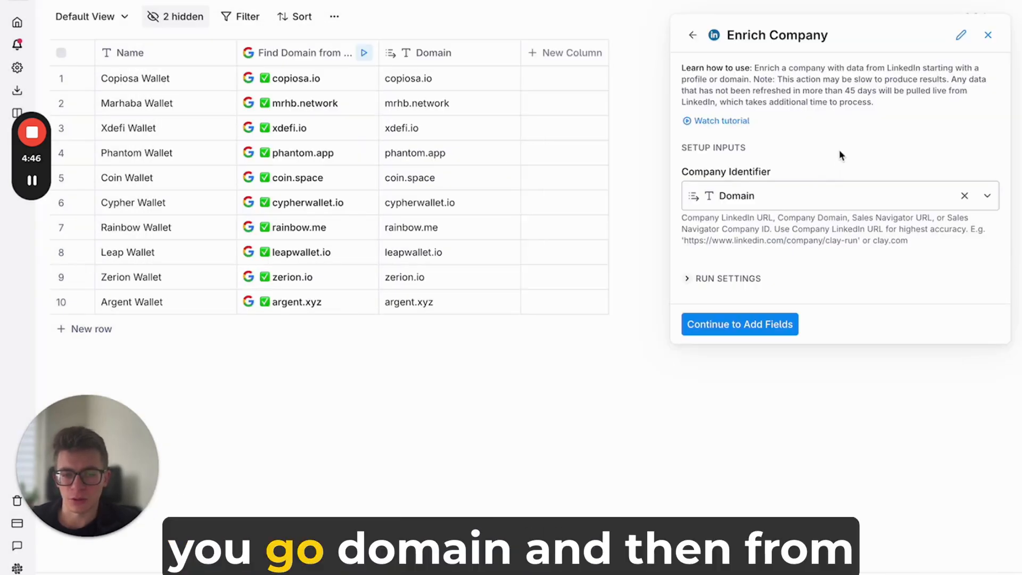
Continue to the LinkedIn company output fields and add Url and Description as table columns.
{"action": "left_click", "coordinate": [751, 332]}
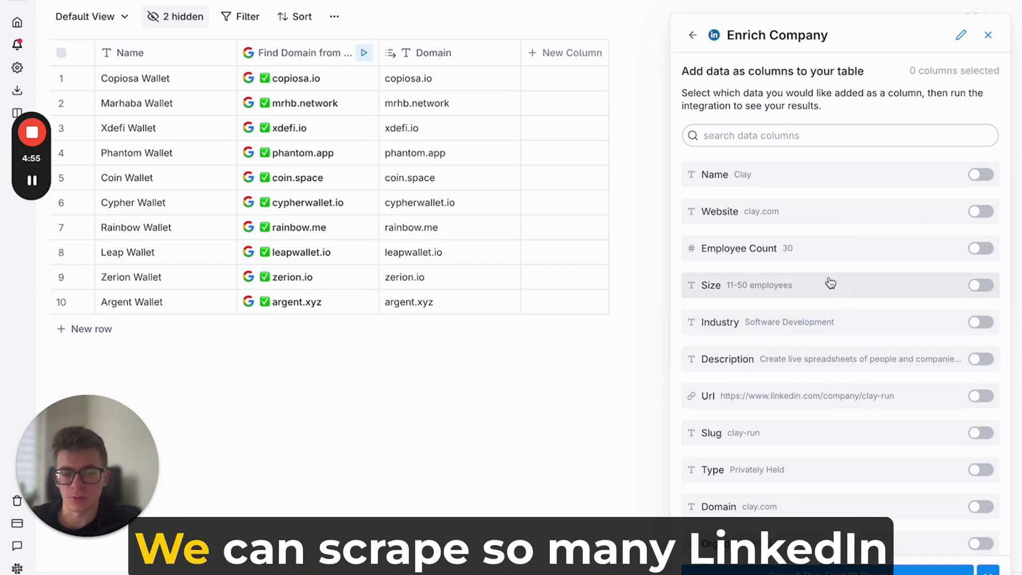
{"action": "scroll", "coordinate": [776, 487], "scroll_direction": "down", "scroll_amount": 5}
{"action": "scroll", "coordinate": [776, 487], "scroll_direction": "down", "scroll_amount": 2}
{"action": "scroll", "coordinate": [776, 484], "scroll_direction": "up", "scroll_amount": 7}
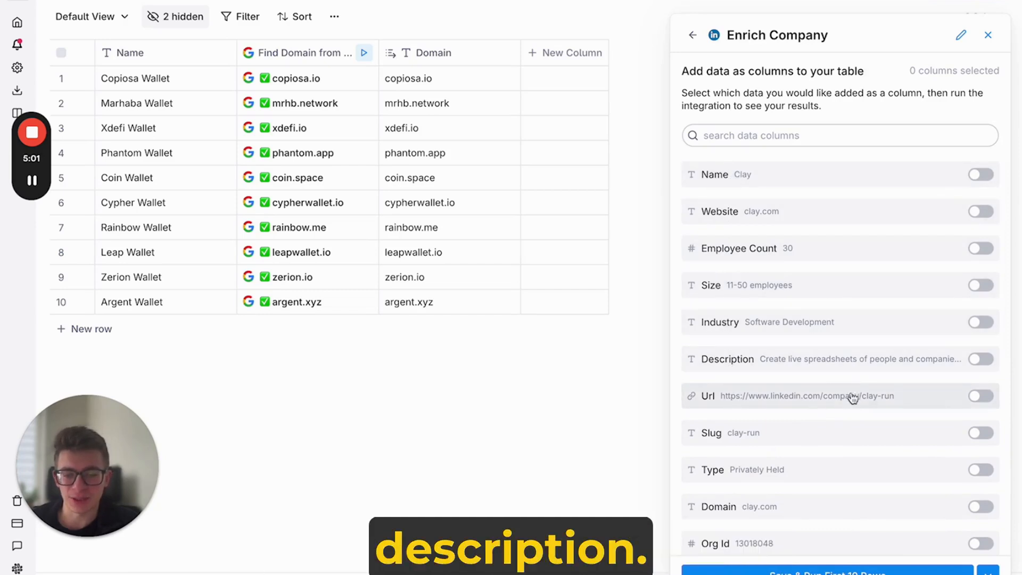
{"action": "left_click", "coordinate": [980, 397]}
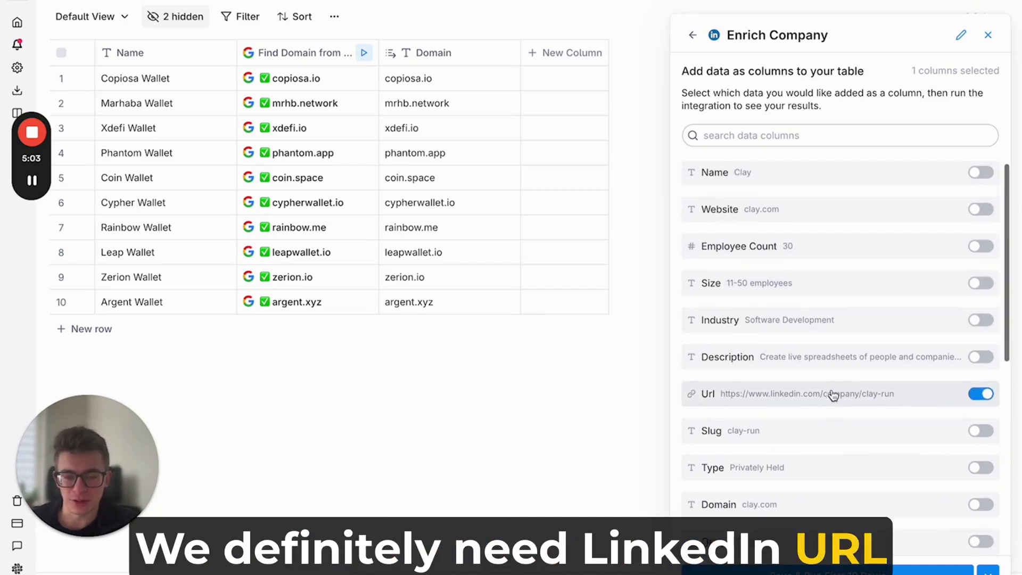
{"action": "scroll", "coordinate": [831, 391], "scroll_direction": "down", "scroll_amount": 1}
{"action": "scroll", "coordinate": [831, 391], "scroll_direction": "up", "scroll_amount": 1}
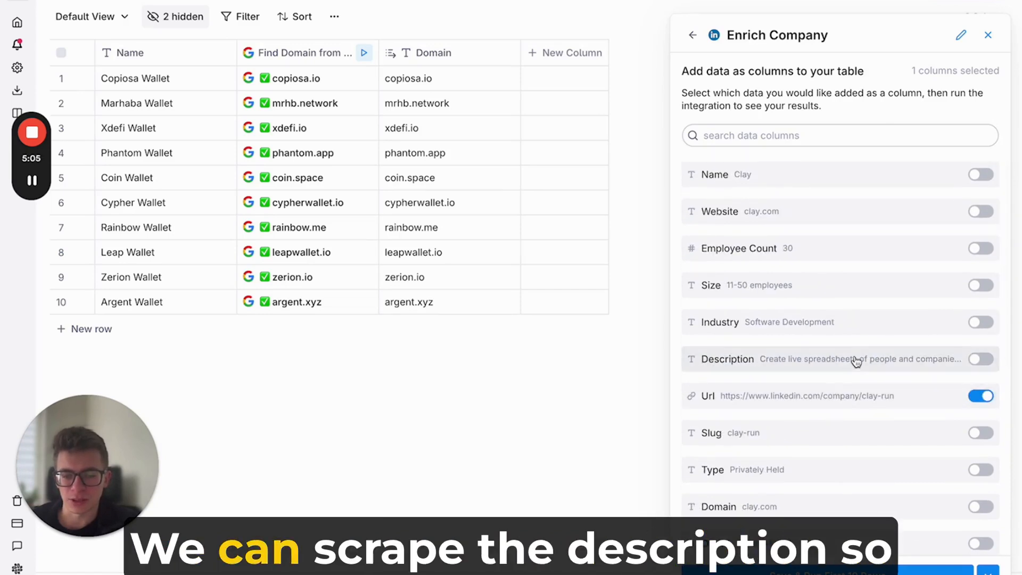
{"action": "left_click", "coordinate": [978, 361]}
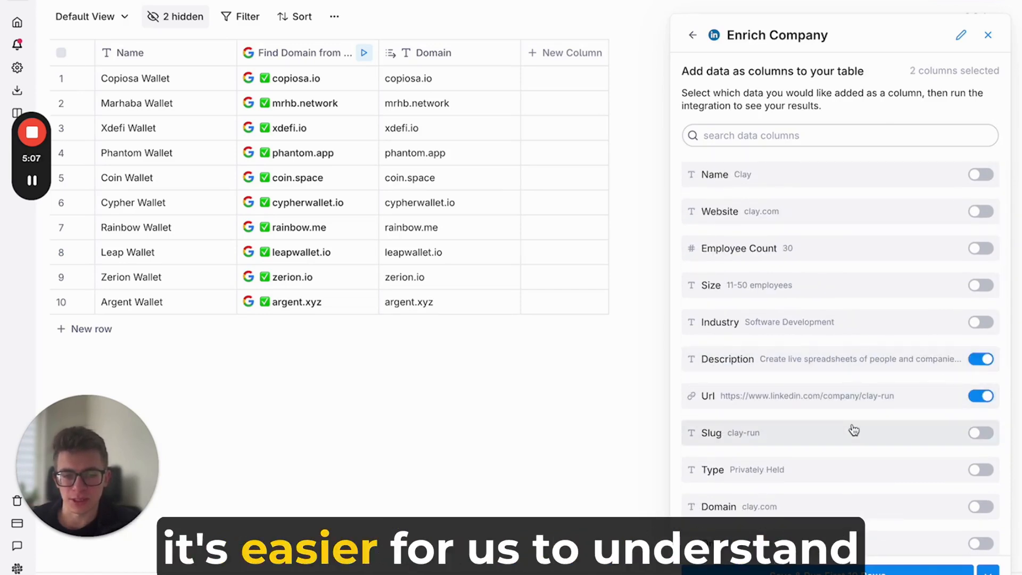
{"action": "scroll", "coordinate": [853, 430], "scroll_direction": "down", "scroll_amount": 3}
{"action": "scroll", "coordinate": [852, 428], "scroll_direction": "down", "scroll_amount": 1}
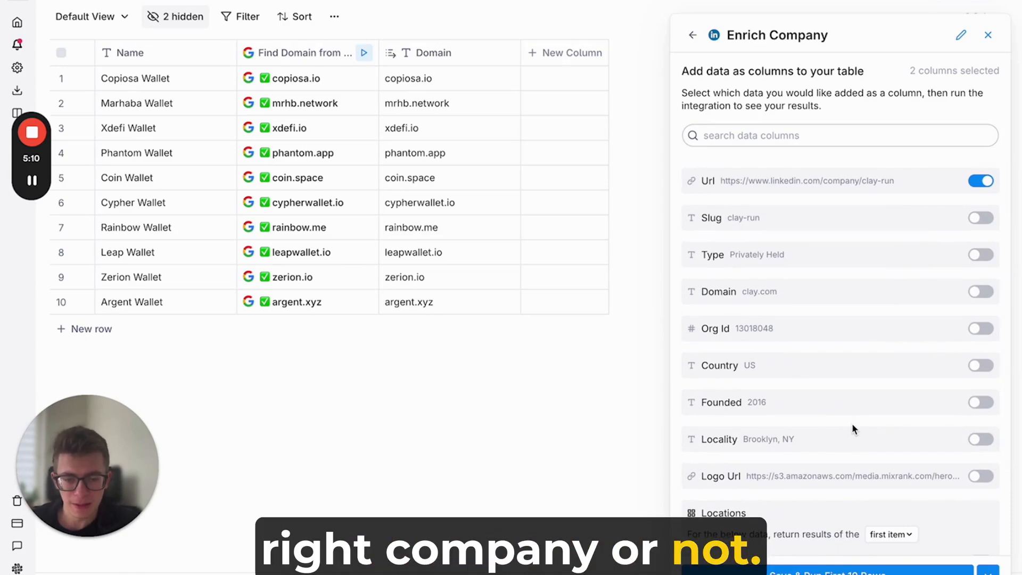
{"action": "scroll", "coordinate": [852, 428], "scroll_direction": "down", "scroll_amount": 1}
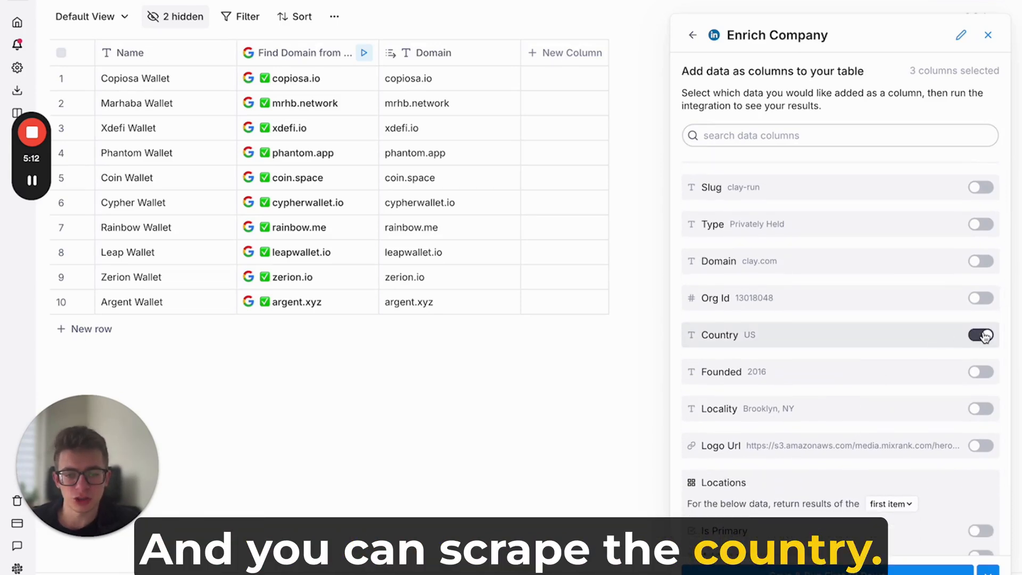
{"action": "scroll", "coordinate": [927, 429], "scroll_direction": "up", "scroll_amount": 2}
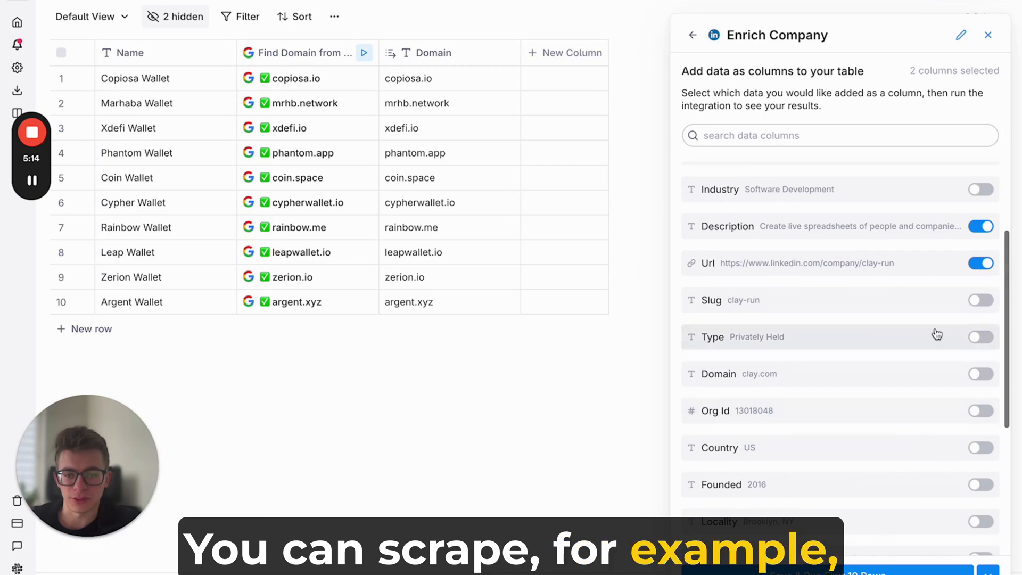
Add Size and Employee Count as output columns and run the company enrichment on the first 10 rows.
{"action": "scroll", "coordinate": [935, 335], "scroll_direction": "up", "scroll_amount": 3}
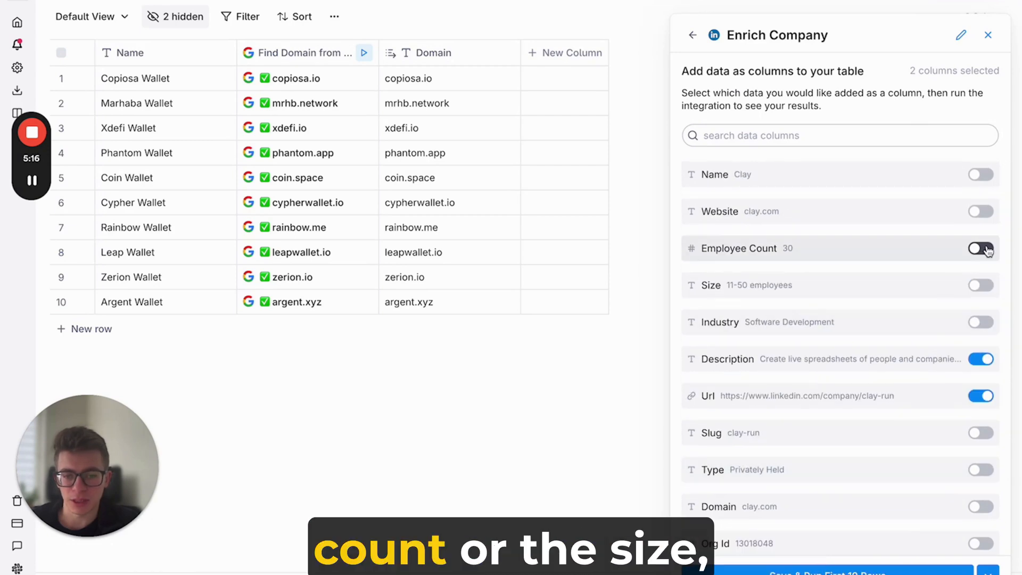
{"action": "left_click", "coordinate": [992, 287]}
{"action": "scroll", "coordinate": [855, 392], "scroll_direction": "down", "scroll_amount": 1}
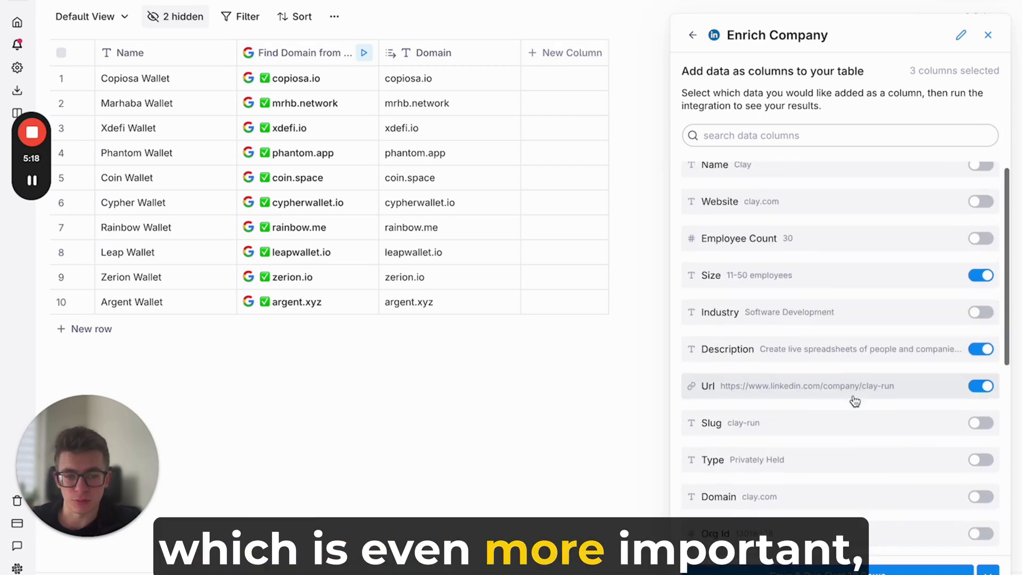
{"action": "scroll", "coordinate": [952, 231], "scroll_direction": "up", "scroll_amount": 1}
{"action": "left_click", "coordinate": [979, 248]}
{"action": "scroll", "coordinate": [925, 342], "scroll_direction": "down", "scroll_amount": 7}
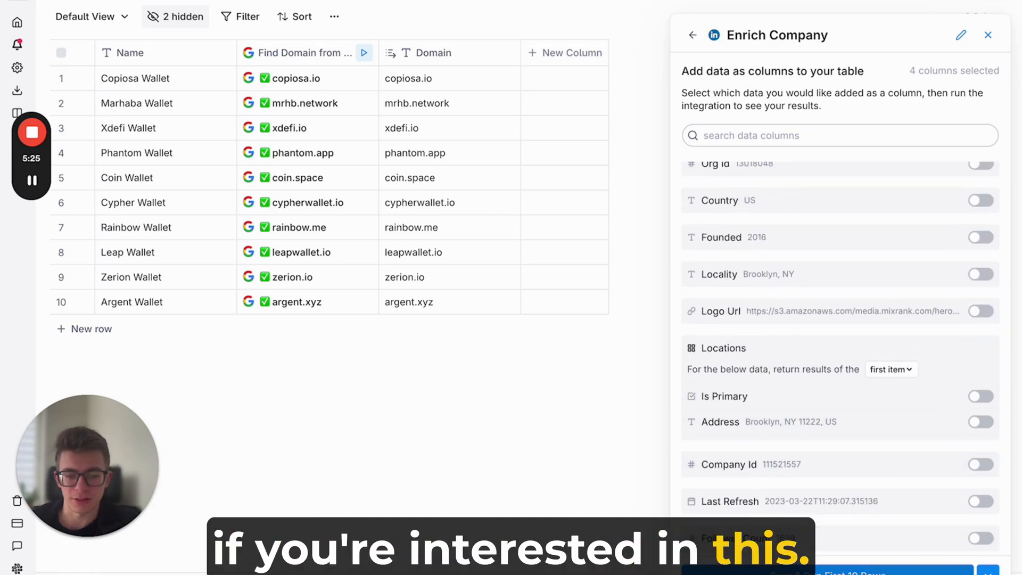
{"action": "left_click", "coordinate": [827, 565]}
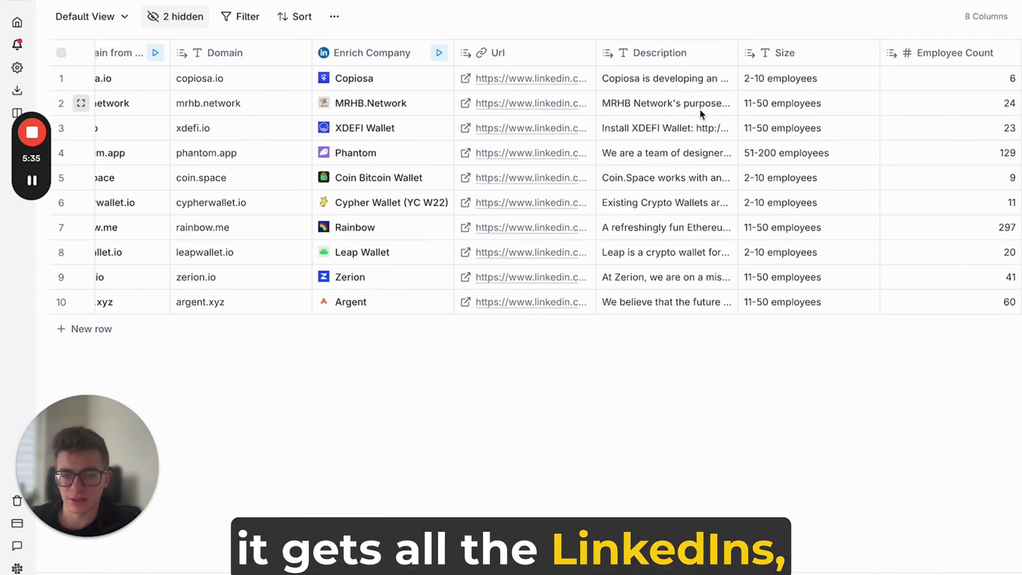
Examine the Description, Size and Employee Count values returned for the ten wallet companies.
{"action": "left_click_drag", "start_coordinate": [669, 80], "coordinate": [681, 385]}
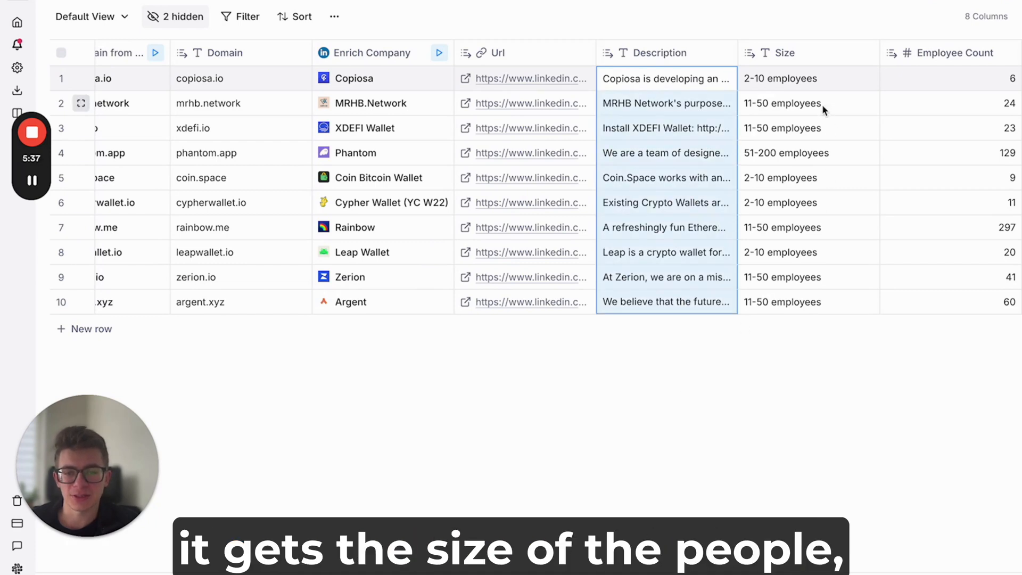
{"action": "left_click_drag", "start_coordinate": [806, 80], "coordinate": [810, 295]}
{"action": "scroll", "coordinate": [810, 295], "scroll_direction": "right", "scroll_amount": 2}
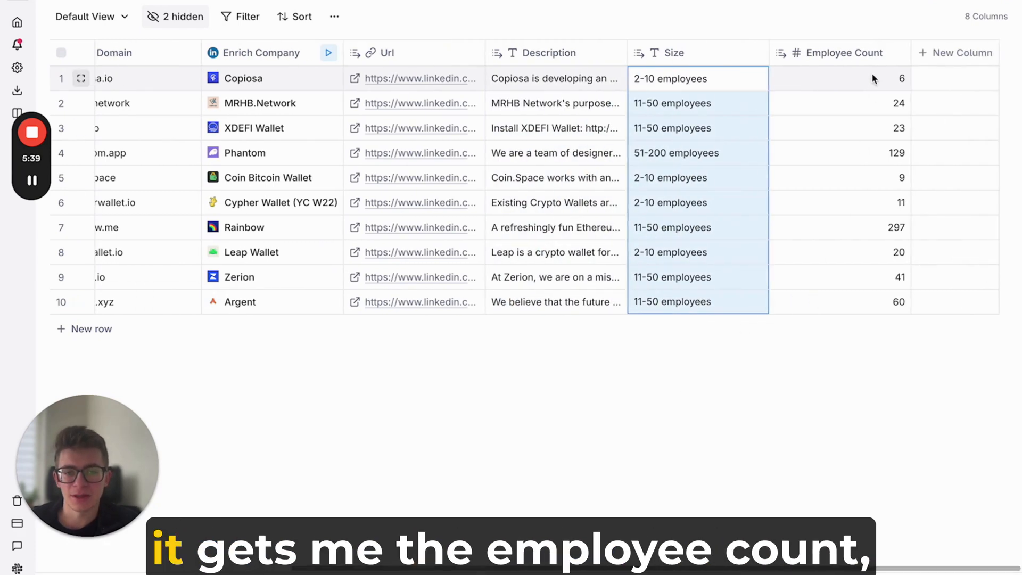
{"action": "left_click_drag", "start_coordinate": [870, 74], "coordinate": [863, 310]}
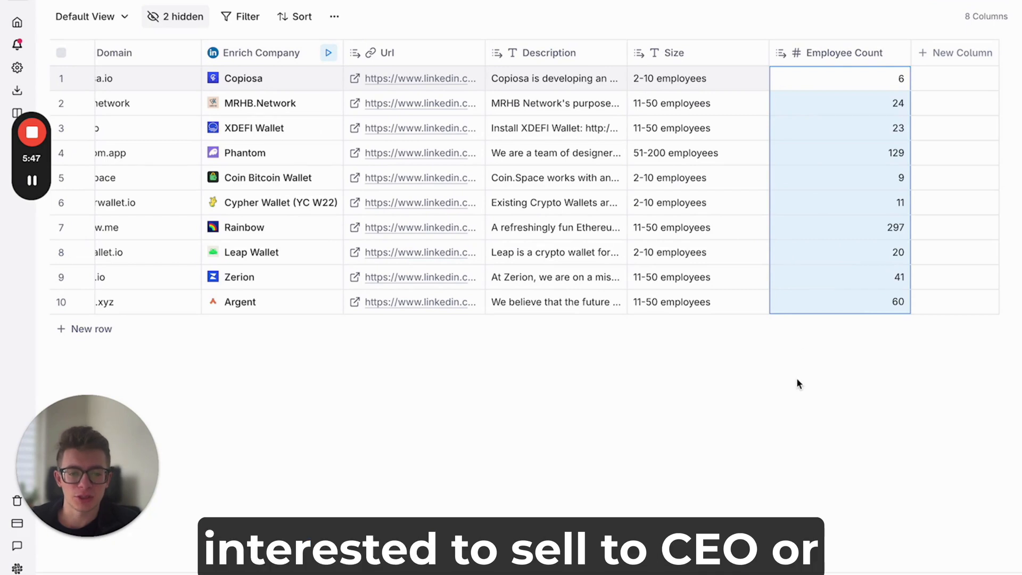
Start a new people data enrichment using LinkedIn's Find Contacts at Company action.
{"action": "left_click", "coordinate": [952, 60]}
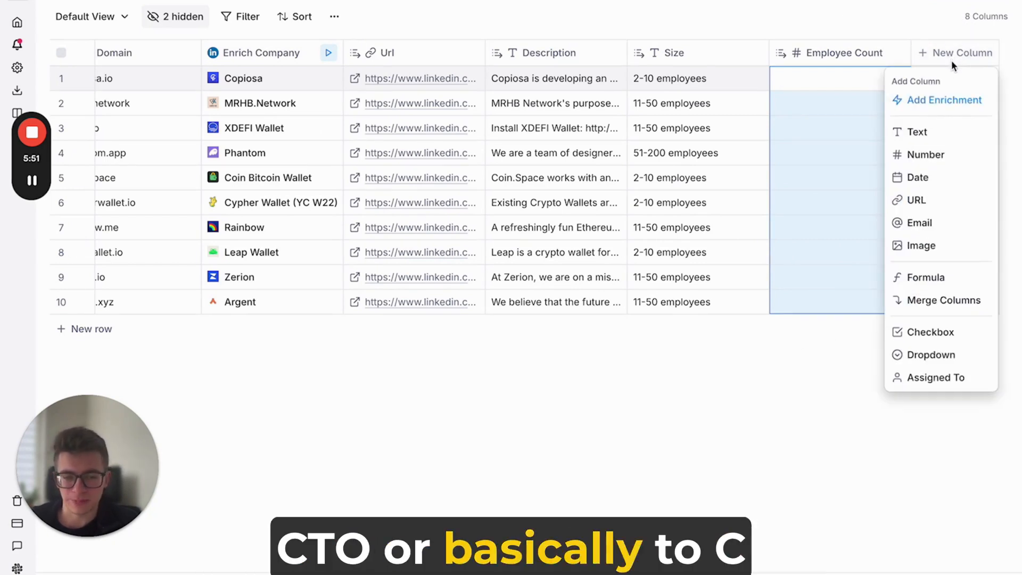
{"action": "left_click", "coordinate": [944, 101]}
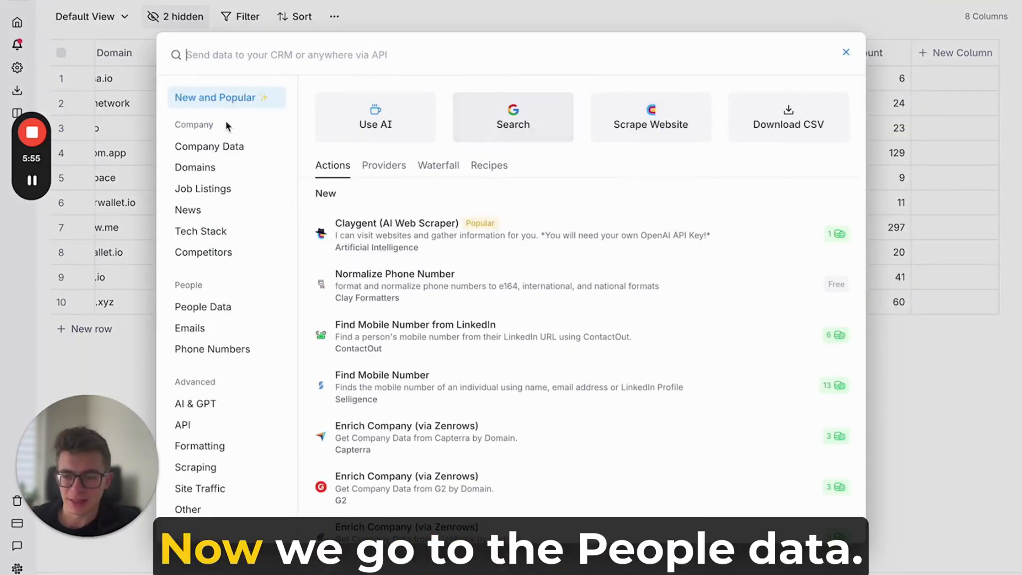
{"action": "left_click", "coordinate": [203, 306]}
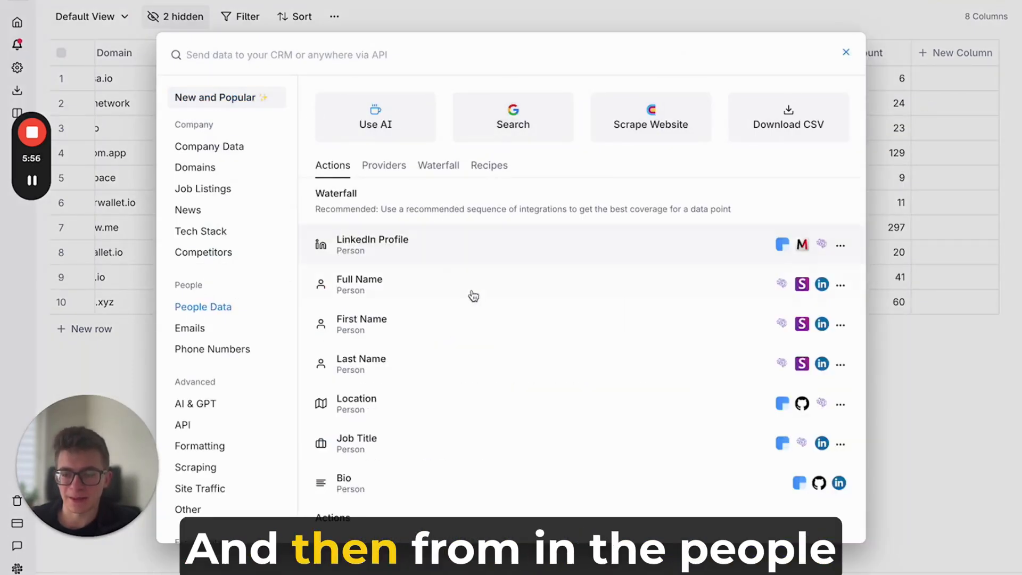
{"action": "scroll", "coordinate": [487, 361], "scroll_direction": "down", "scroll_amount": 3}
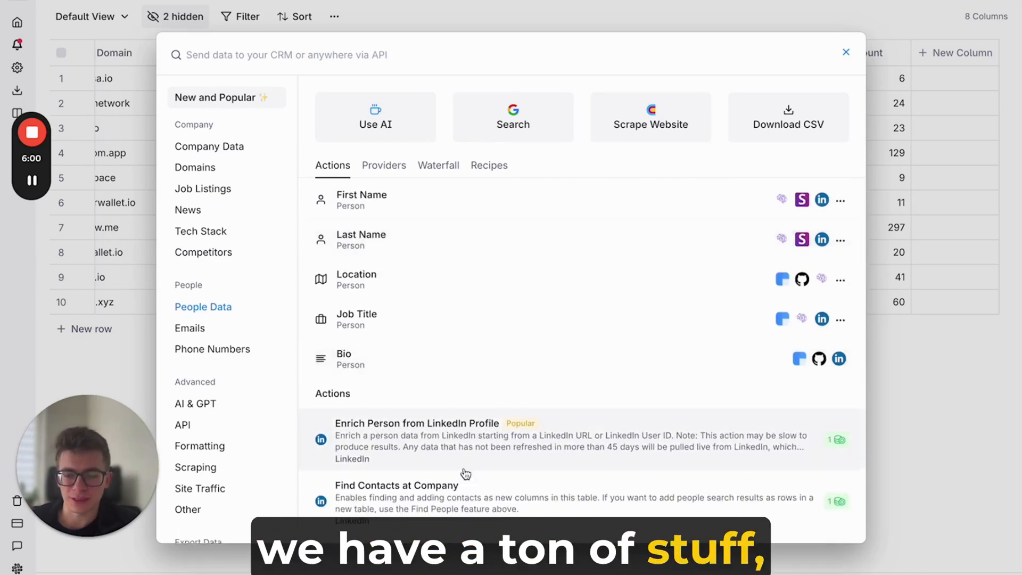
{"action": "scroll", "coordinate": [466, 473], "scroll_direction": "up", "scroll_amount": 5}
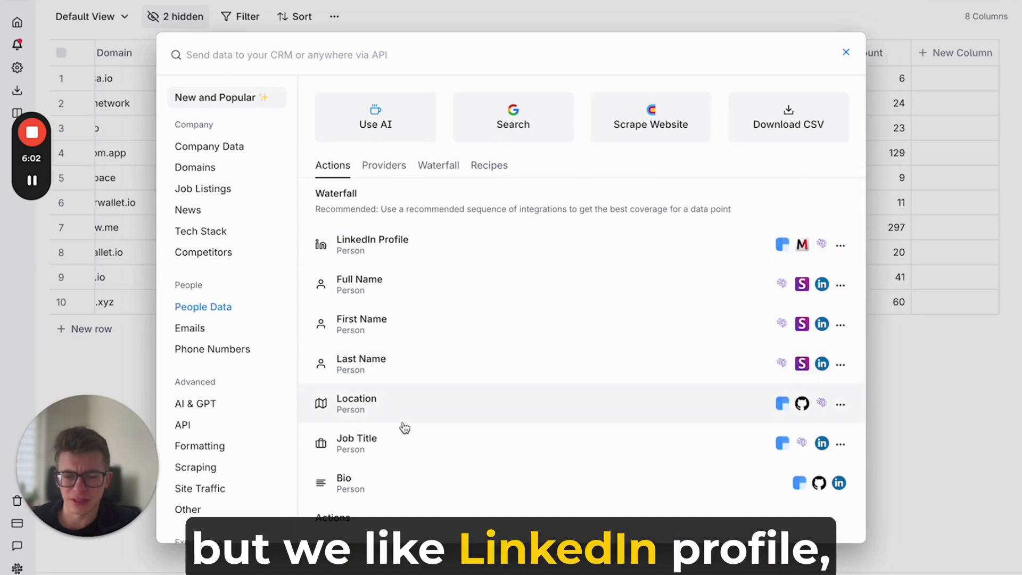
{"action": "scroll", "coordinate": [403, 427], "scroll_direction": "down", "scroll_amount": 1}
{"action": "scroll", "coordinate": [447, 354], "scroll_direction": "down", "scroll_amount": 4}
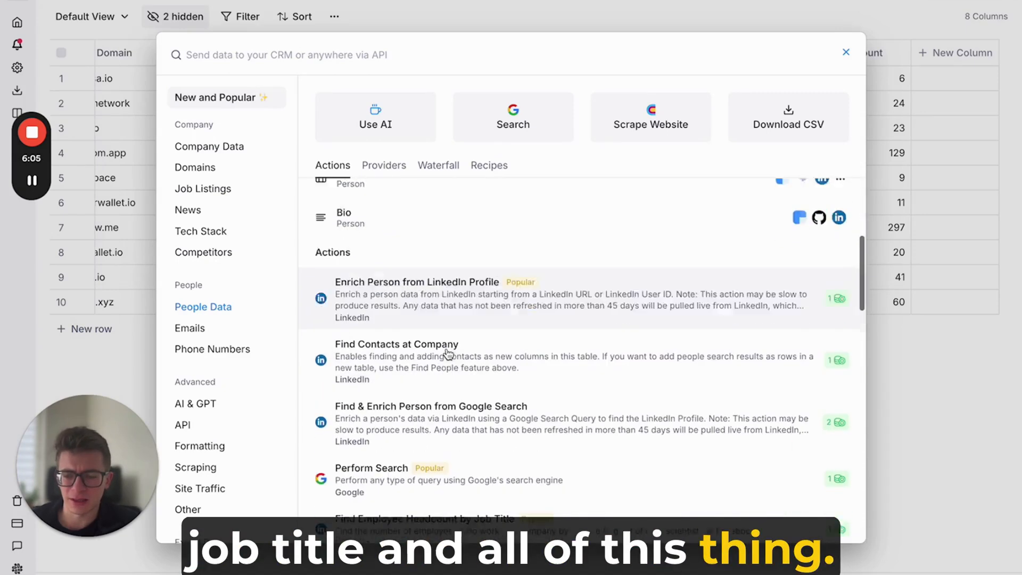
{"action": "scroll", "coordinate": [449, 354], "scroll_direction": "down", "scroll_amount": 1}
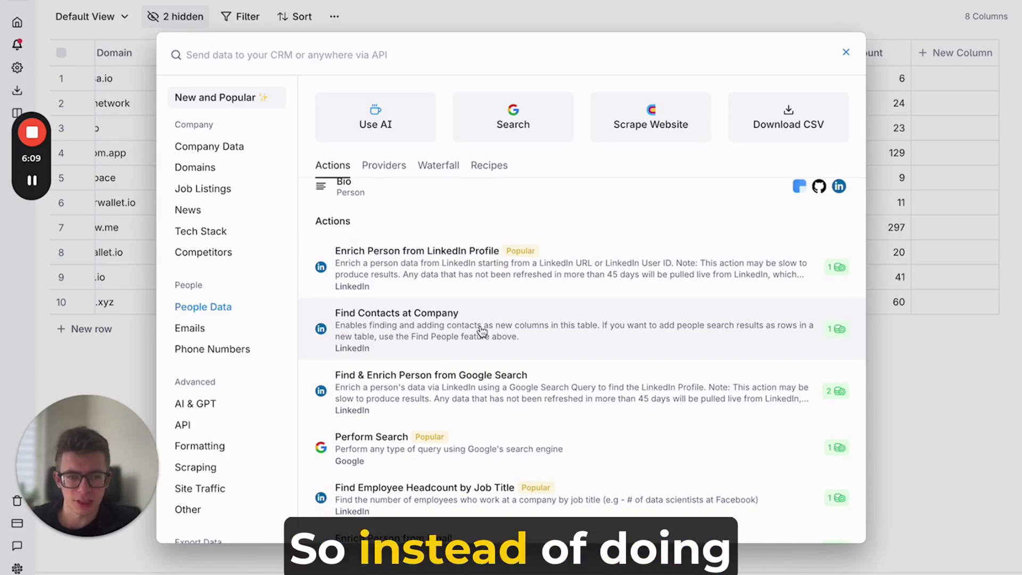
{"action": "left_click", "coordinate": [446, 330]}
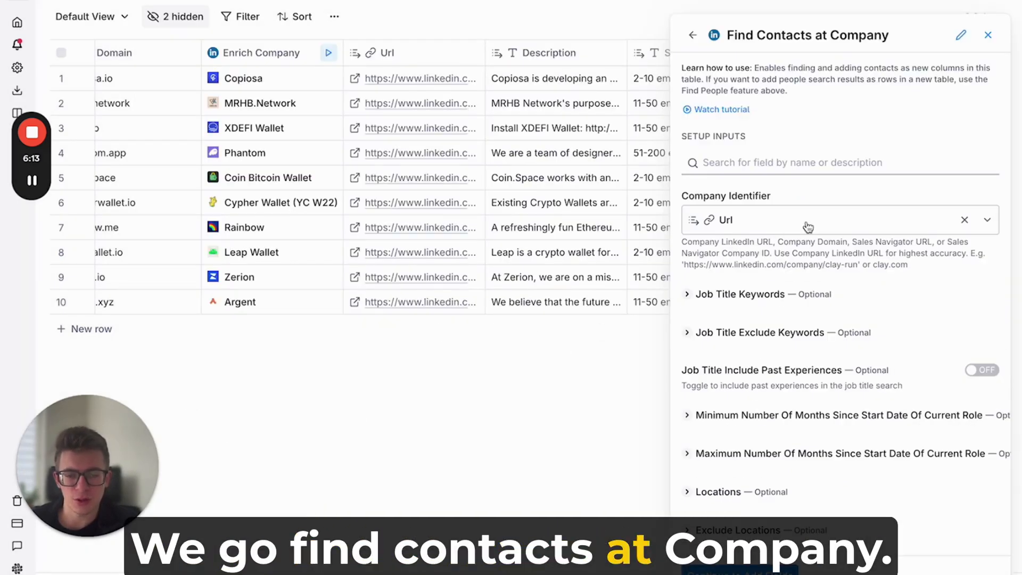
Keep Url as the Company Identifier and add CPO, CEO, CTO and COO as Job Title Keywords.
{"action": "mouse_move", "coordinate": [808, 228]}
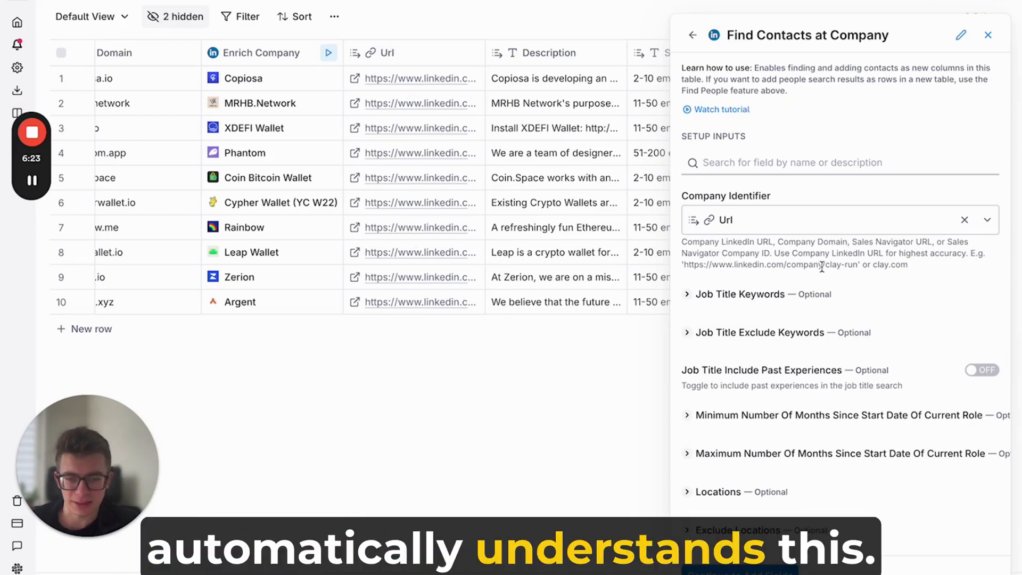
{"action": "scroll", "coordinate": [788, 256], "scroll_direction": "down", "scroll_amount": 2}
{"action": "left_click", "coordinate": [727, 226]}
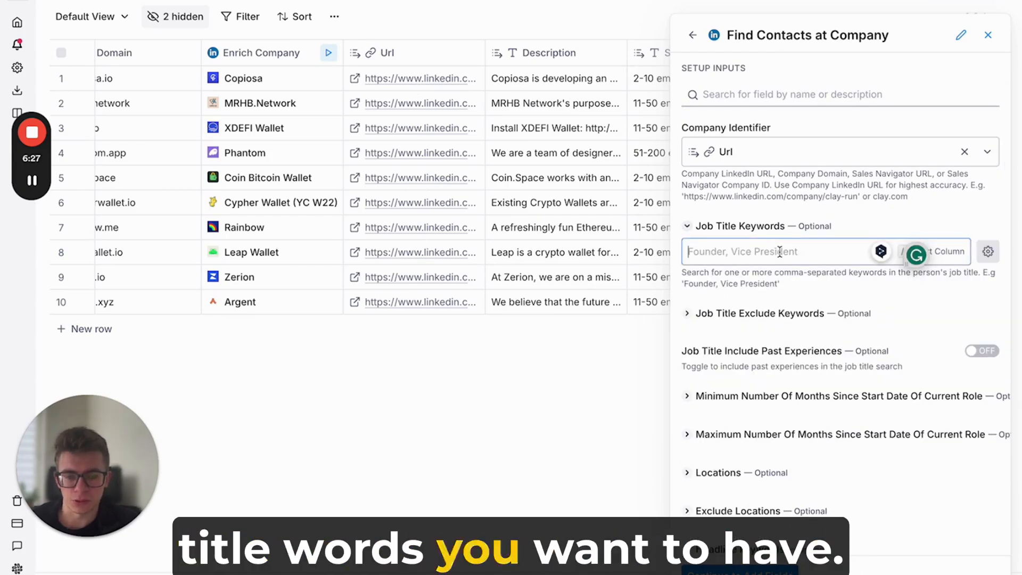
{"action": "type", "text": "CPO"}
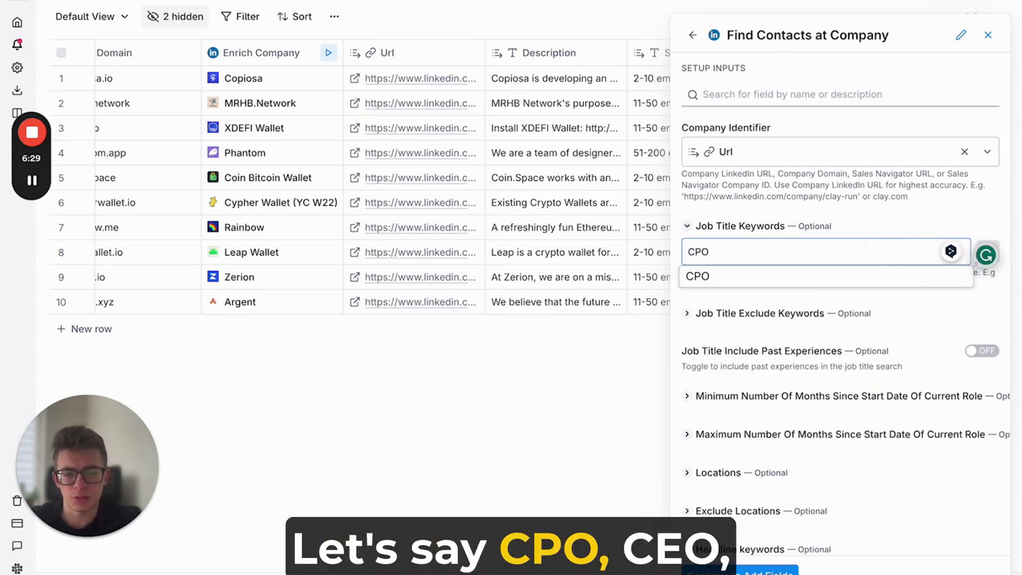
{"action": "key", "text": "Return"}
{"action": "type", "text": "CEO"}
{"action": "key", "text": "Return"}
{"action": "type", "text": "CT"}
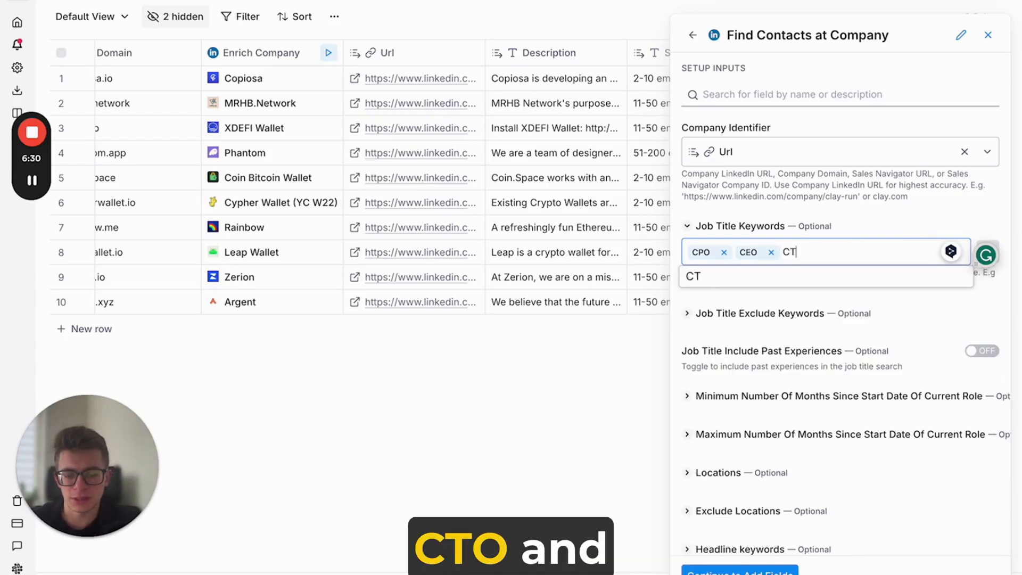
{"action": "key", "text": "Return"}
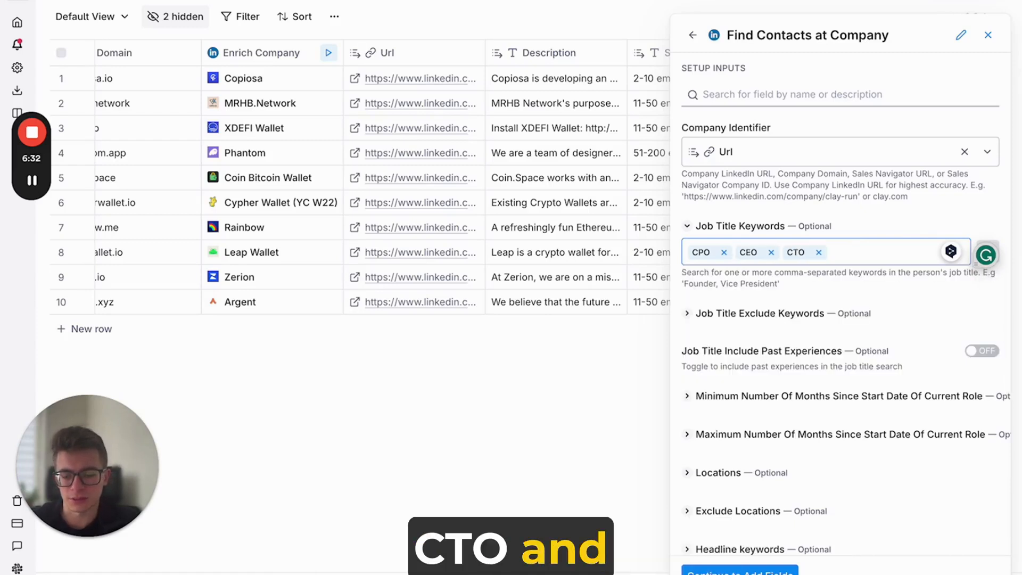
{"action": "type", "text": "COO"}
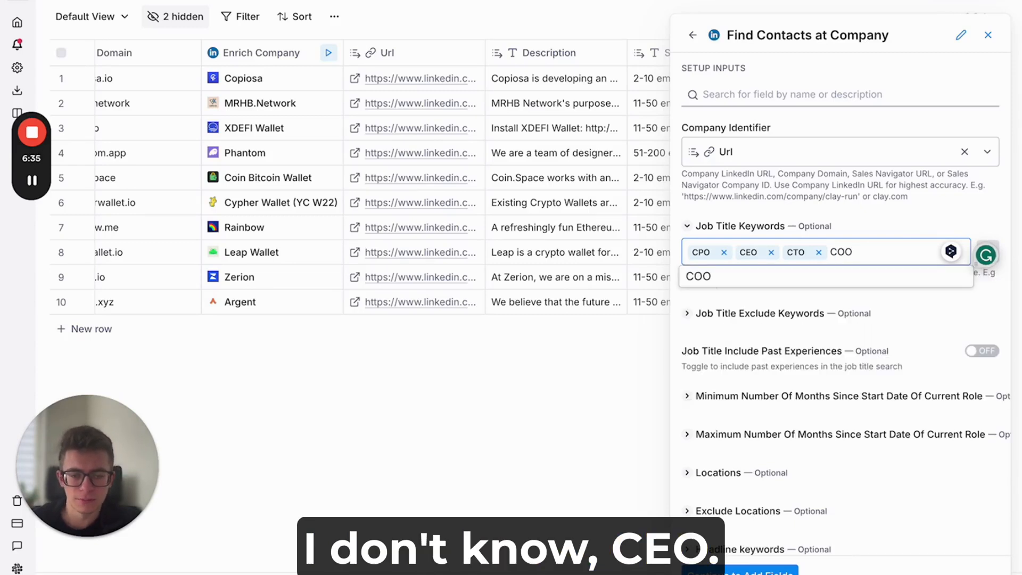
{"action": "key", "text": "Return"}
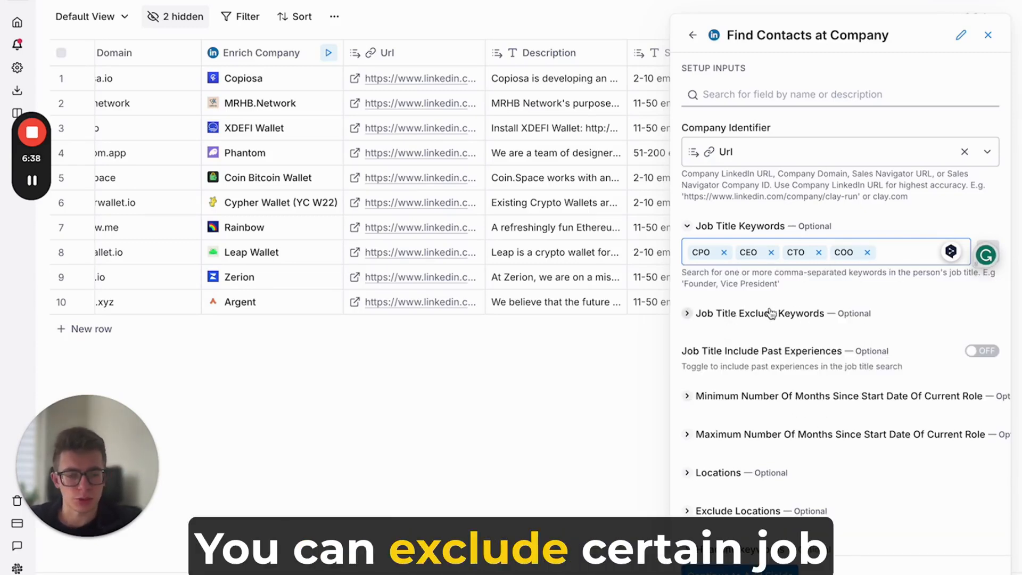
Add Assistant as a Job Title Exclude Keyword for the contact search.
{"action": "left_click", "coordinate": [802, 314]}
{"action": "left_click", "coordinate": [770, 341]}
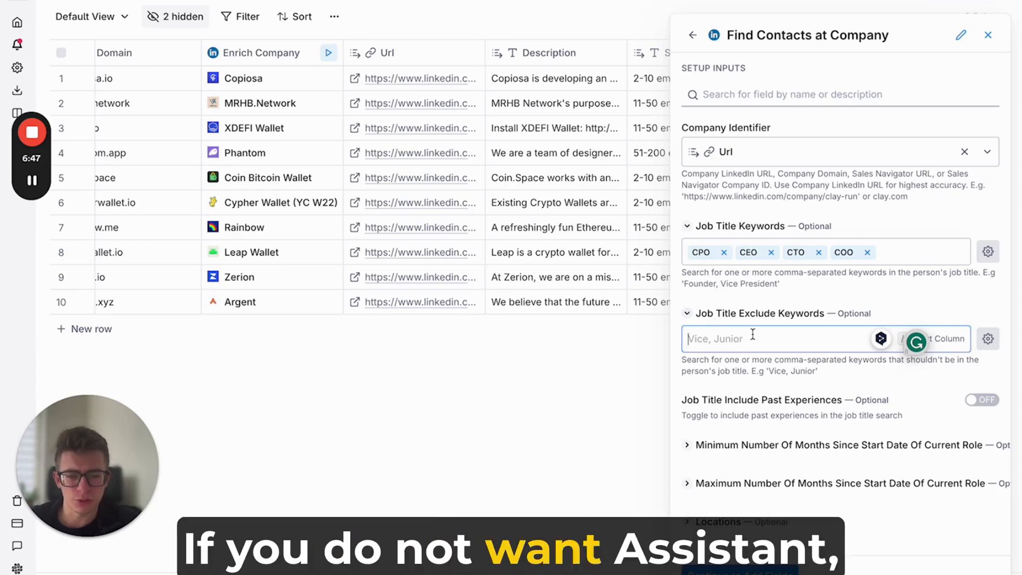
{"action": "type", "text": "s"}
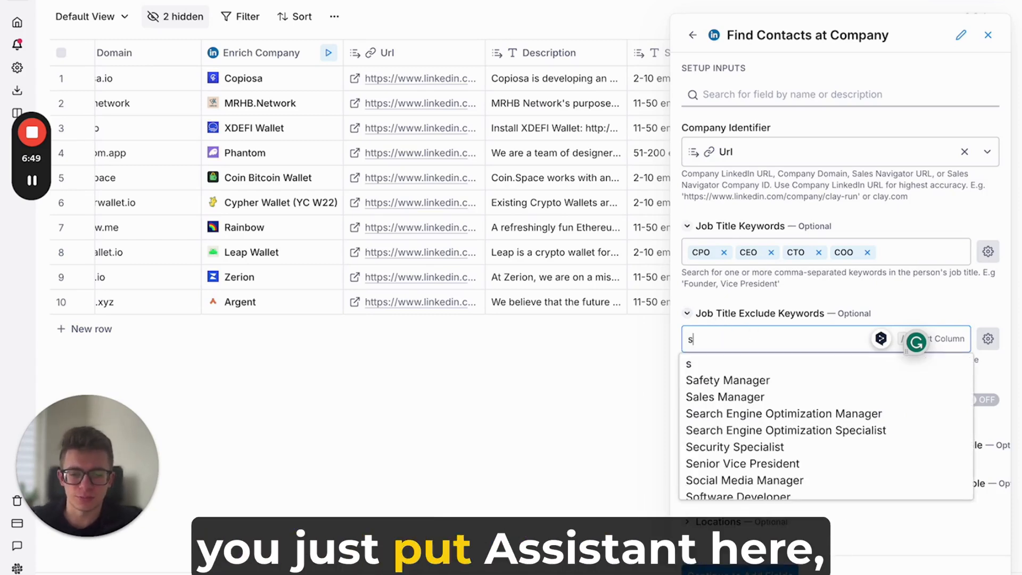
{"action": "key", "text": "BackSpace"}
{"action": "type", "text": "Assis"}
{"action": "type", "text": "tant"}
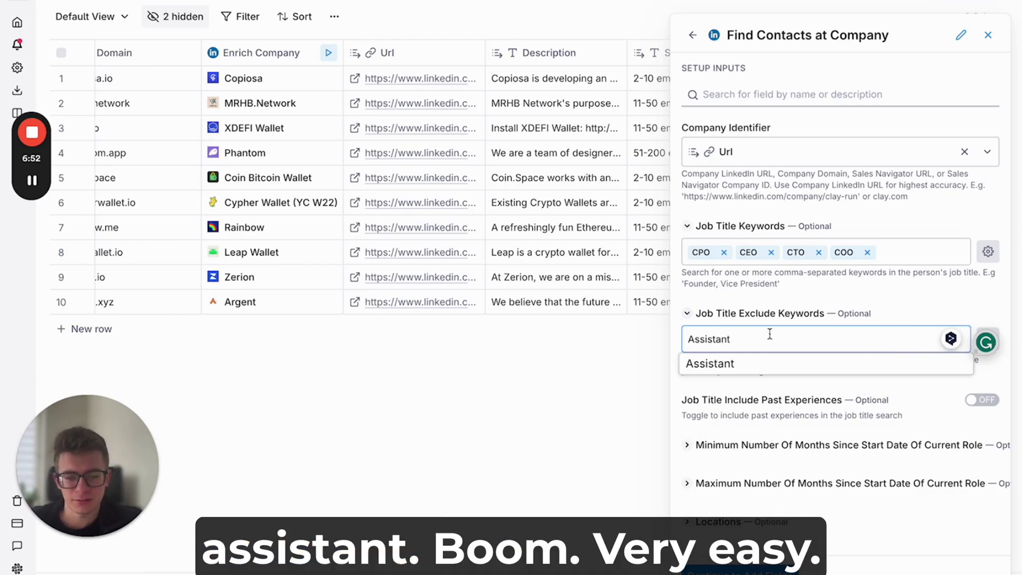
{"action": "left_click", "coordinate": [759, 367]}
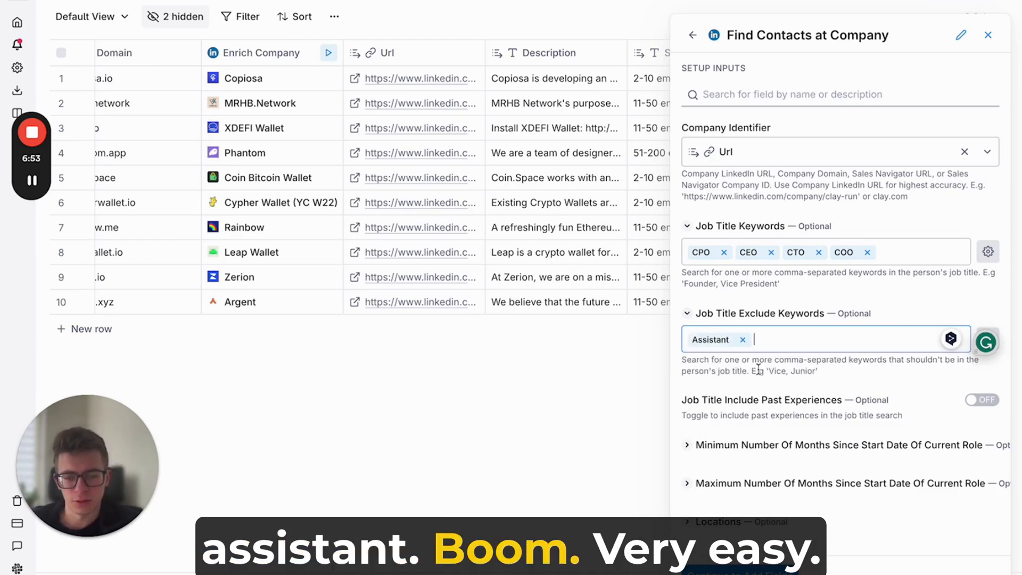
{"action": "scroll", "coordinate": [799, 362], "scroll_direction": "down", "scroll_amount": 2}
{"action": "scroll", "coordinate": [771, 379], "scroll_direction": "down", "scroll_amount": 2}
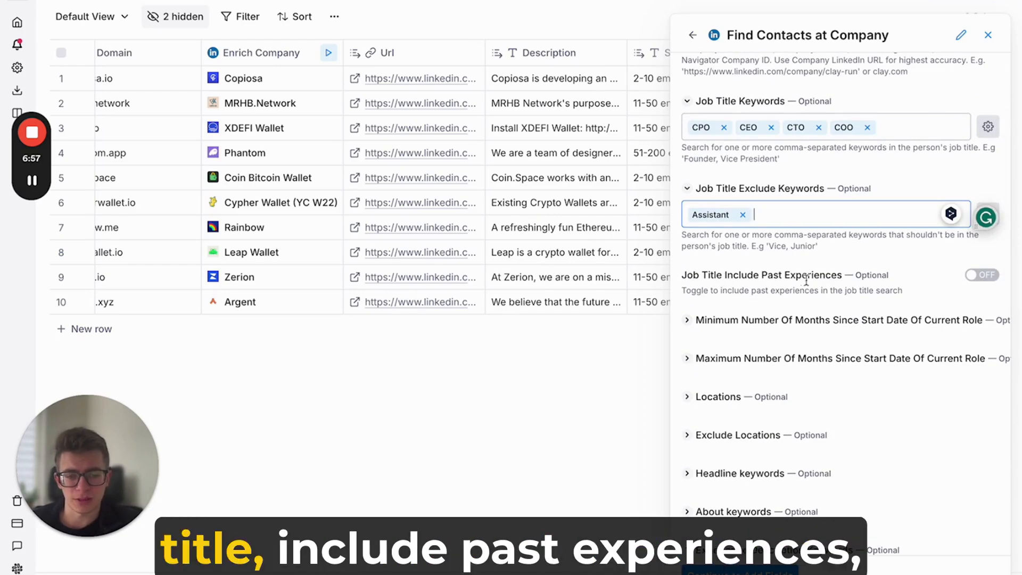
Leave the remaining optional filters of the contact search unset and continue to choosing the output columns.
{"action": "scroll", "coordinate": [780, 284], "scroll_direction": "down", "scroll_amount": 2}
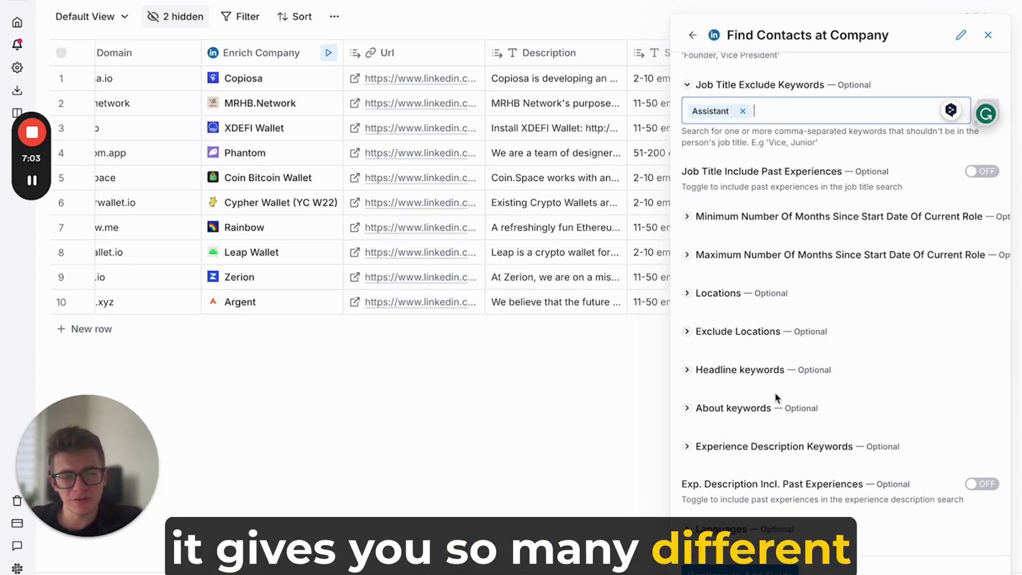
{"action": "scroll", "coordinate": [774, 395], "scroll_direction": "down", "scroll_amount": 2}
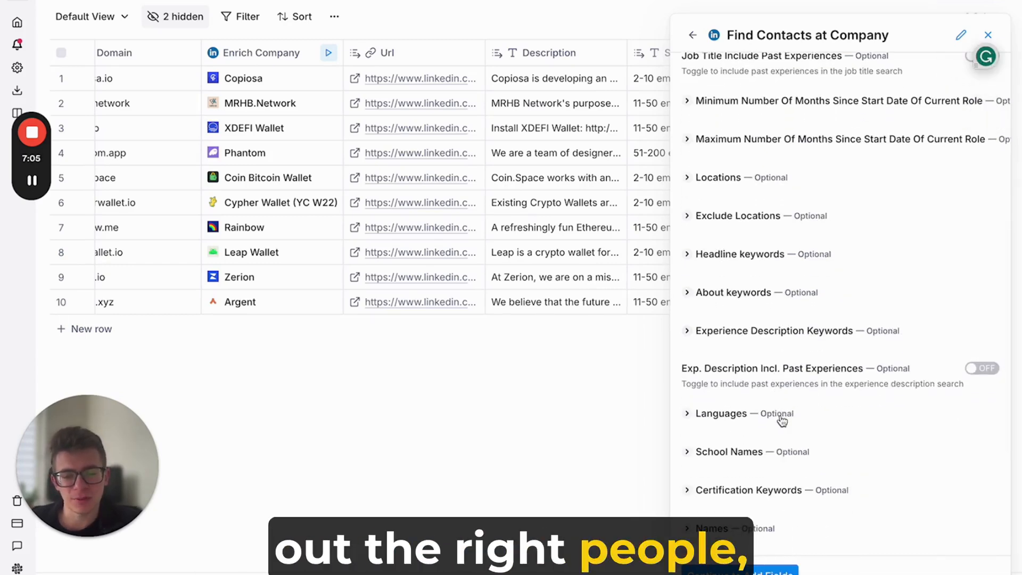
{"action": "scroll", "coordinate": [780, 372], "scroll_direction": "down", "scroll_amount": 1}
{"action": "scroll", "coordinate": [757, 362], "scroll_direction": "down", "scroll_amount": 2}
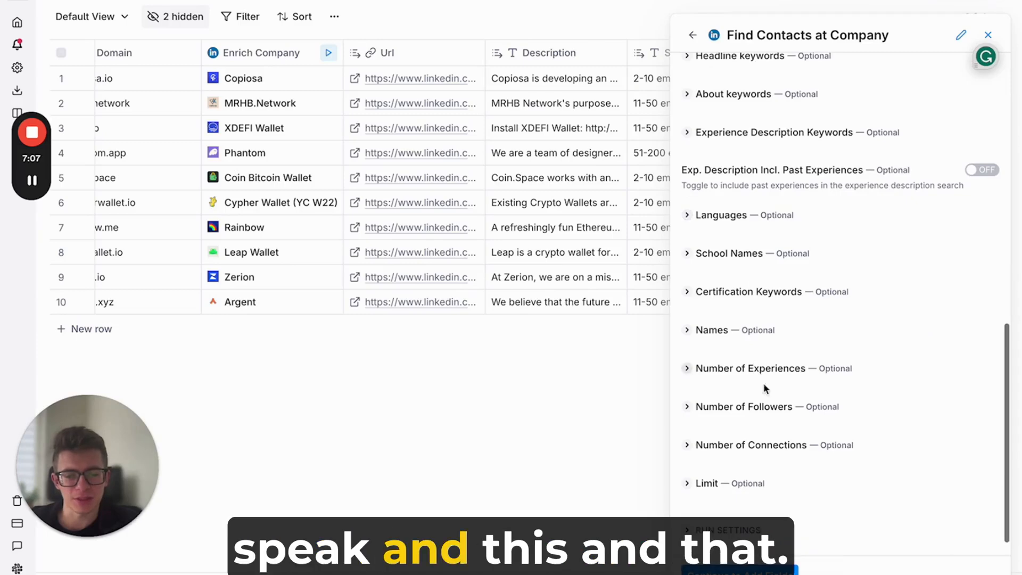
{"action": "scroll", "coordinate": [889, 361], "scroll_direction": "up", "scroll_amount": 10}
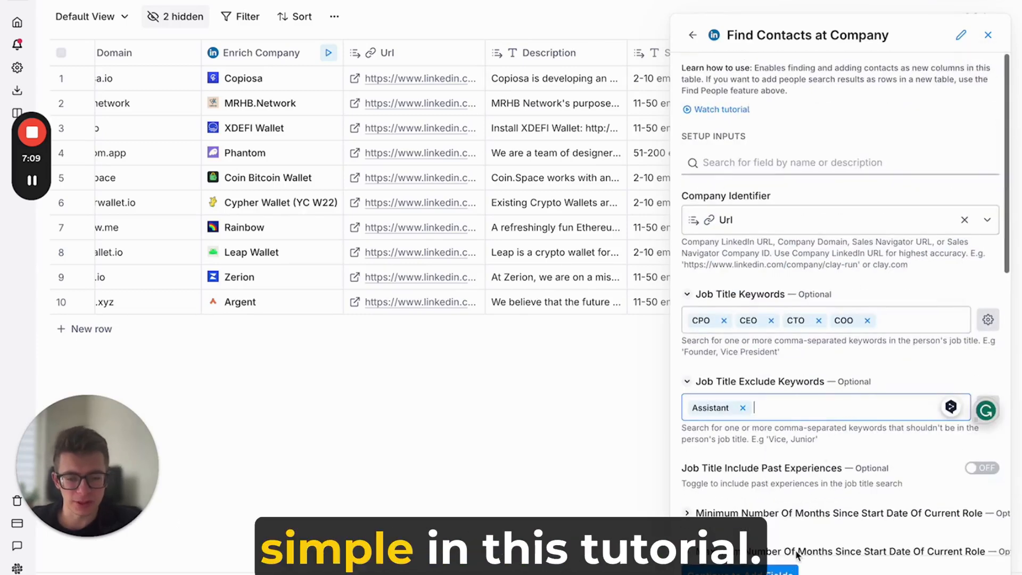
{"action": "left_click", "coordinate": [772, 571]}
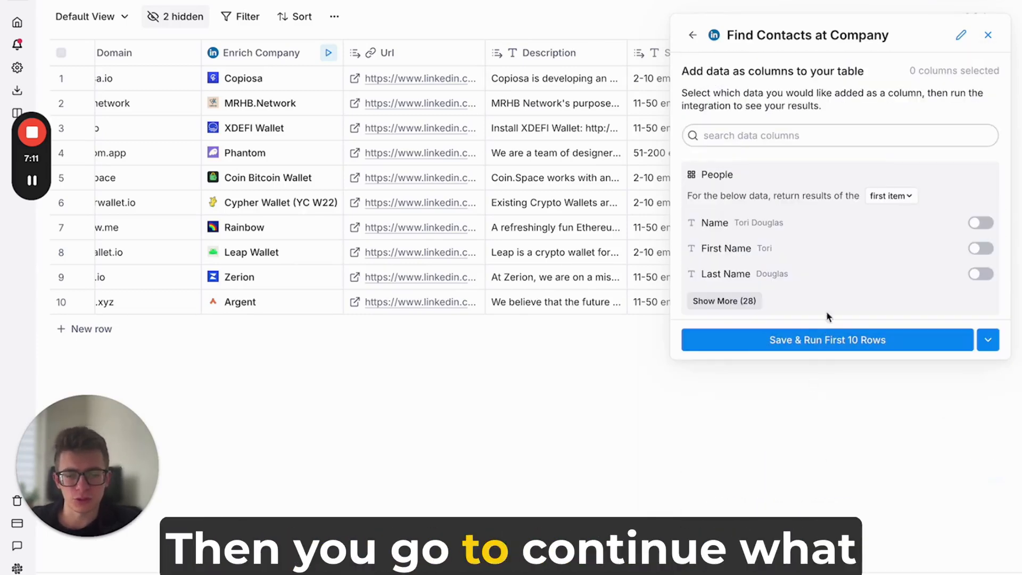
Select Name, Url, Location Name and Title as the people columns to add to the table.
{"action": "left_click", "coordinate": [979, 224]}
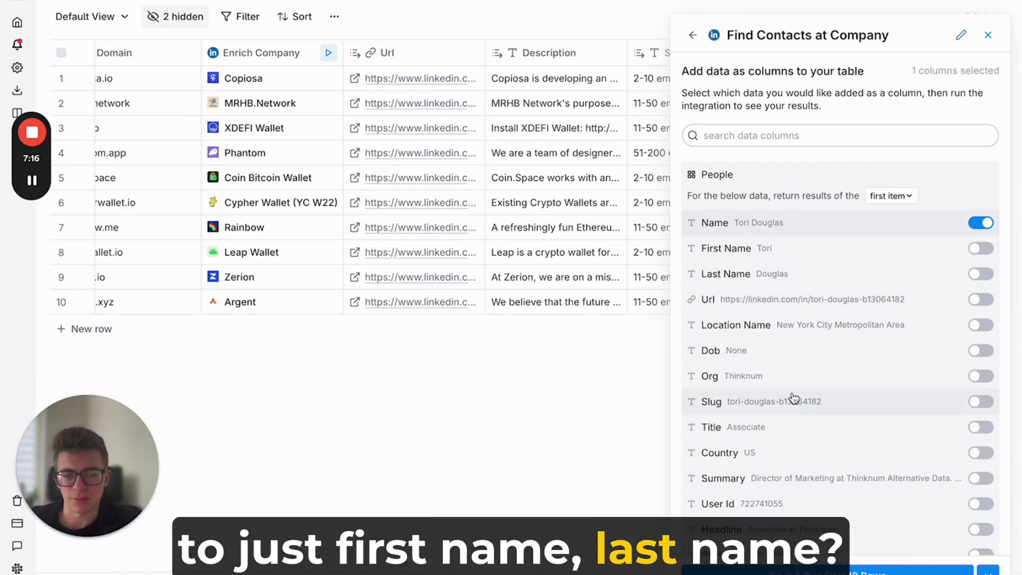
{"action": "scroll", "coordinate": [793, 399], "scroll_direction": "down", "scroll_amount": 1}
{"action": "left_click", "coordinate": [980, 260]}
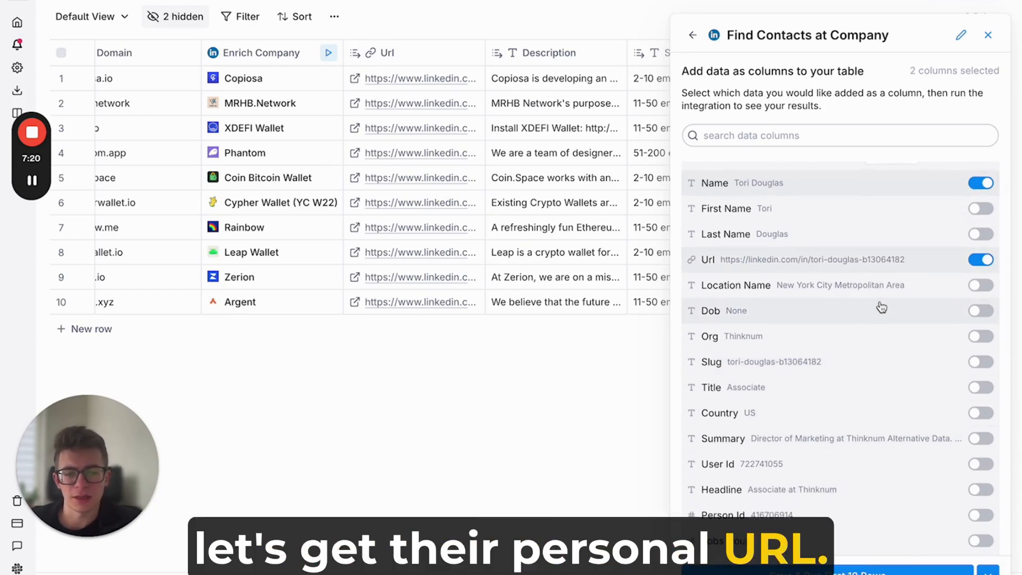
{"action": "left_click", "coordinate": [987, 286]}
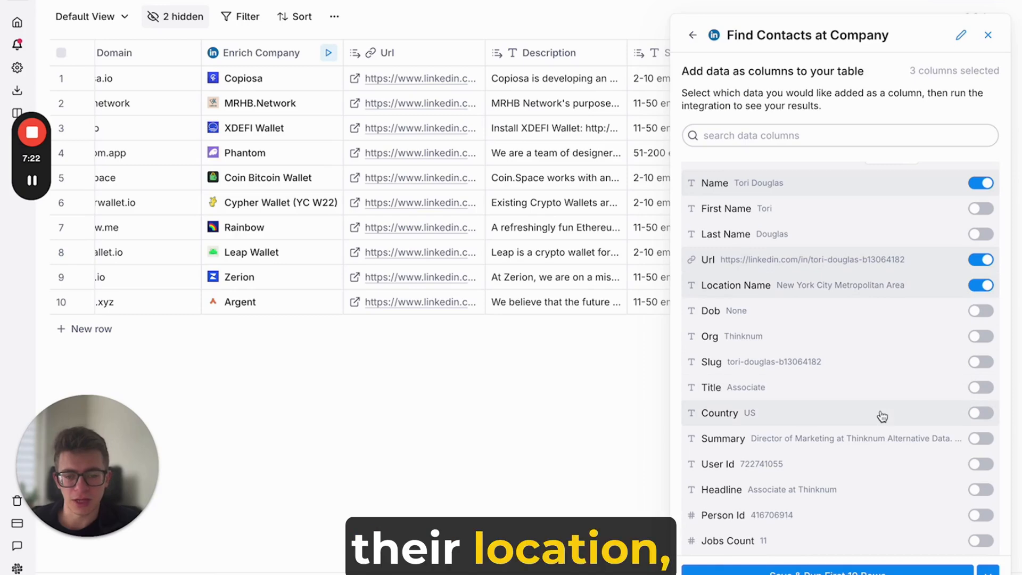
{"action": "left_click", "coordinate": [975, 389]}
Review the other available people fields without adding any, and save and run the contact search on the first 10 rows.
{"action": "scroll", "coordinate": [856, 422], "scroll_direction": "down", "scroll_amount": 3}
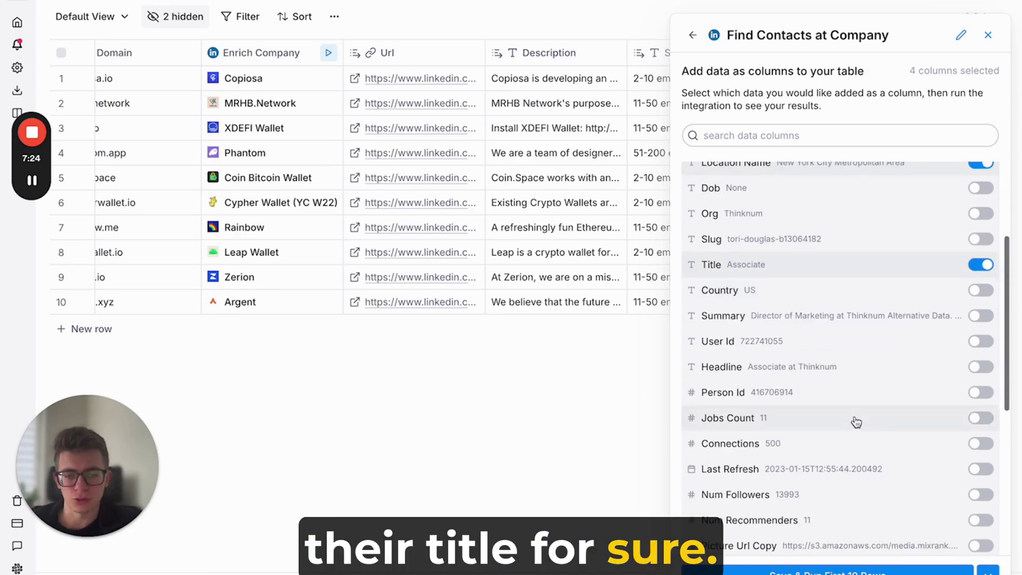
{"action": "scroll", "coordinate": [855, 422], "scroll_direction": "down", "scroll_amount": 3}
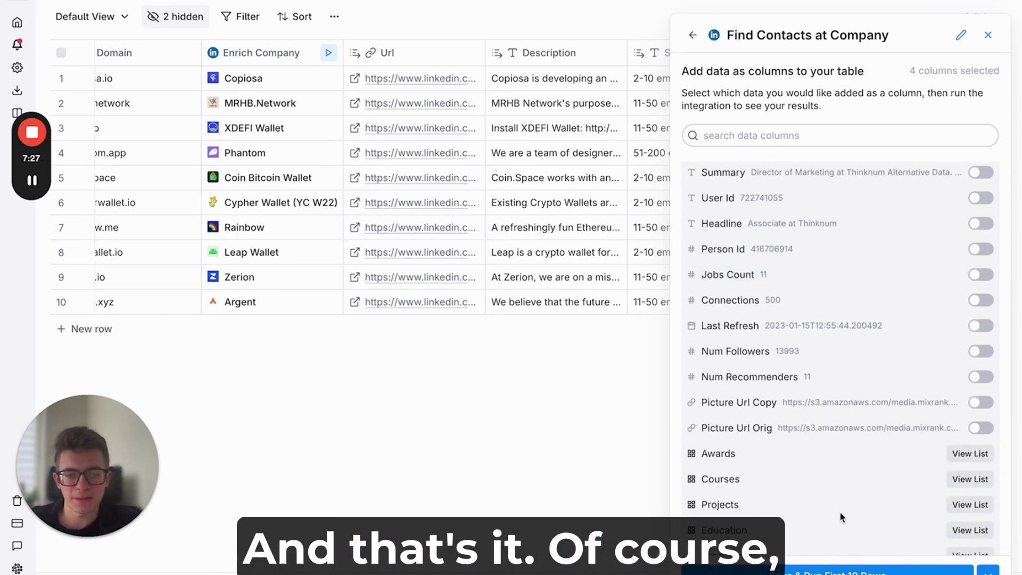
{"action": "scroll", "coordinate": [846, 467], "scroll_direction": "down", "scroll_amount": 4}
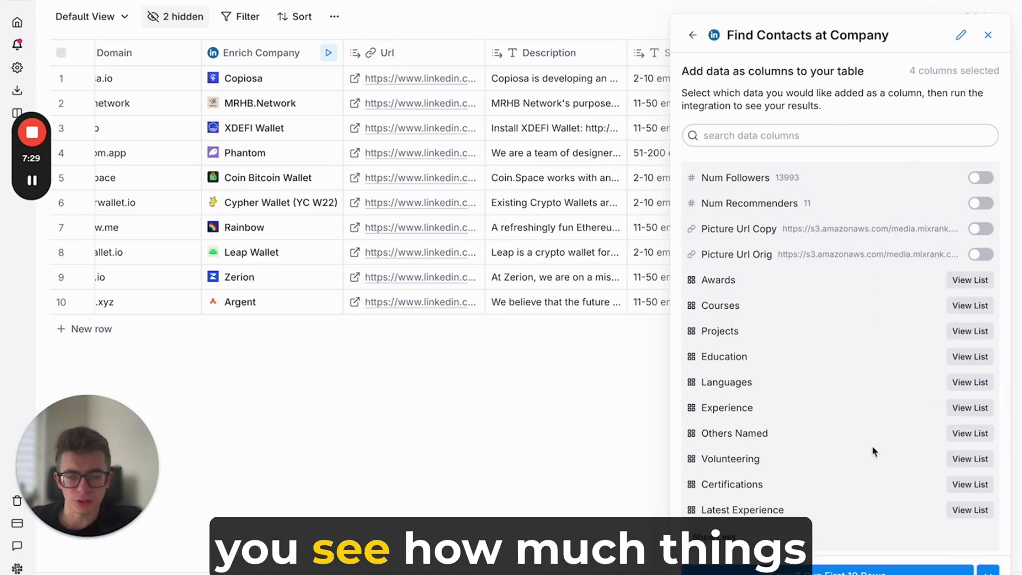
{"action": "scroll", "coordinate": [838, 474], "scroll_direction": "up", "scroll_amount": 3}
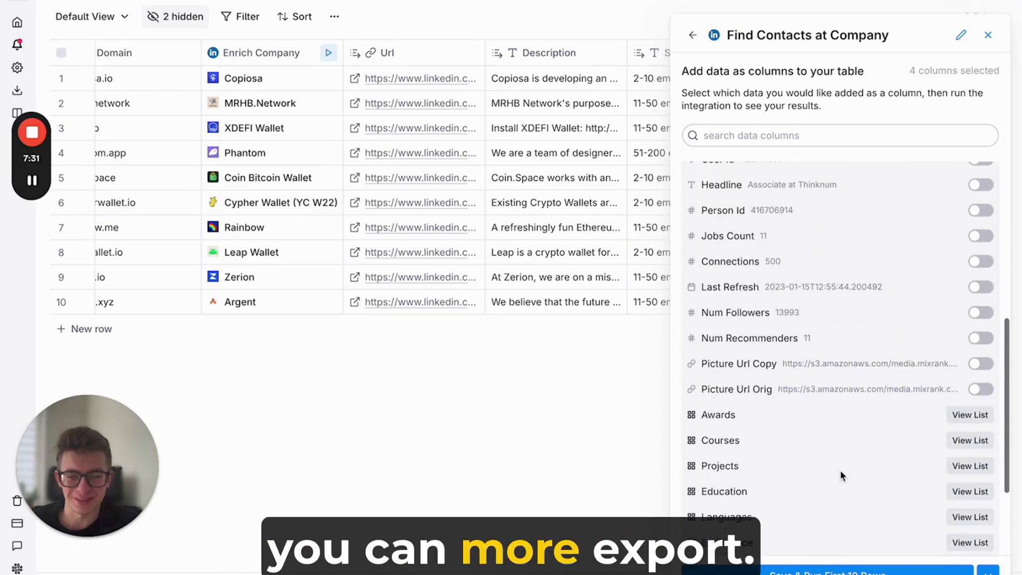
{"action": "scroll", "coordinate": [839, 474], "scroll_direction": "up", "scroll_amount": 8}
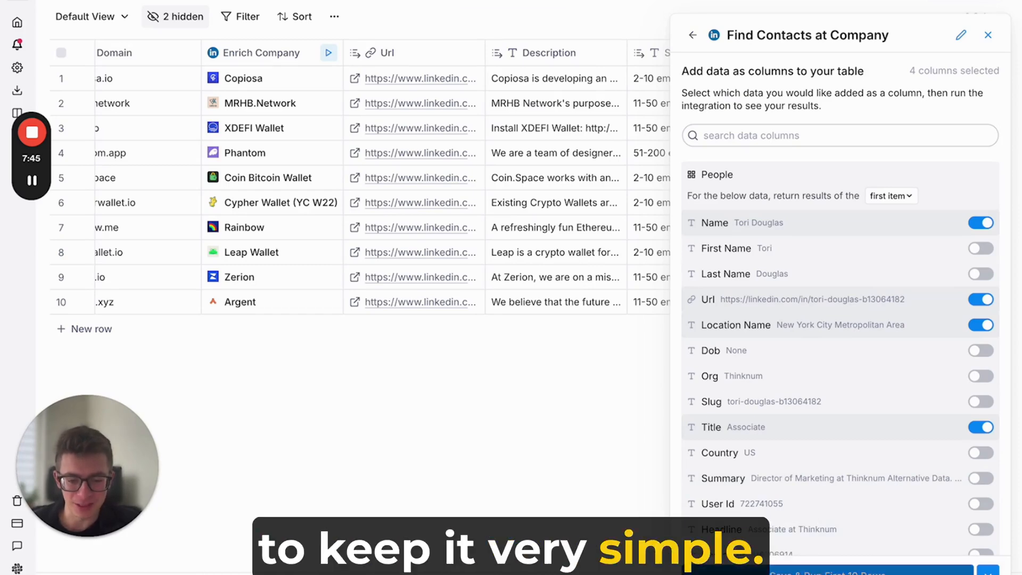
{"action": "left_click", "coordinate": [851, 570]}
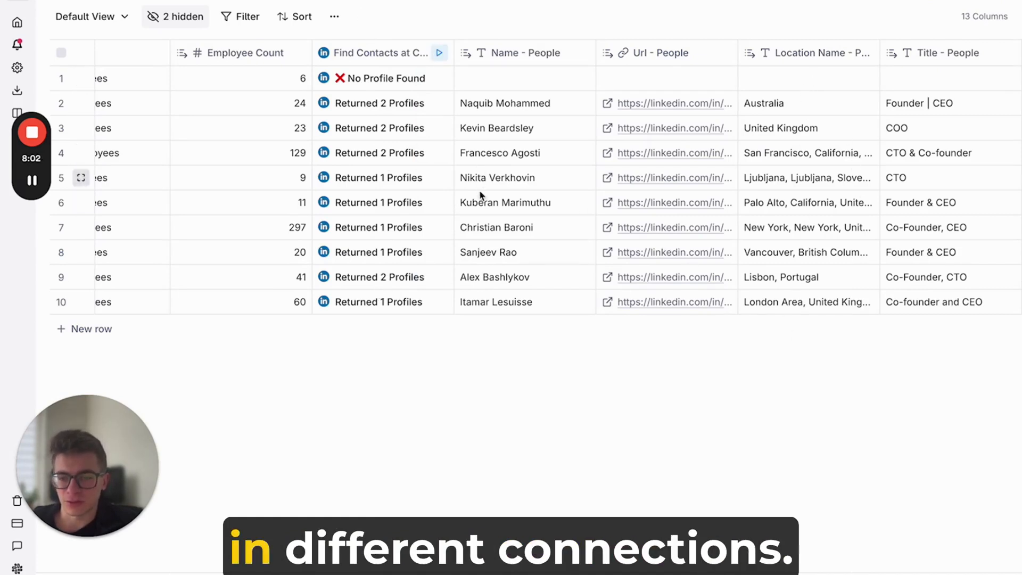
Examine the job titles and names of the contacts returned for the wallet companies.
{"action": "scroll", "coordinate": [686, 200], "scroll_direction": "right", "scroll_amount": 3}
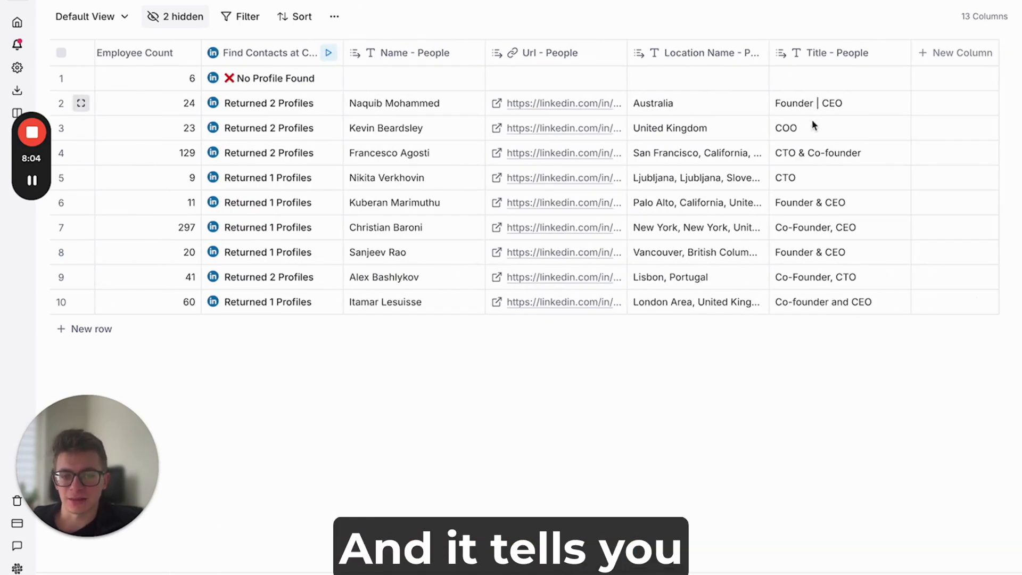
{"action": "left_click_drag", "start_coordinate": [834, 106], "coordinate": [833, 358]}
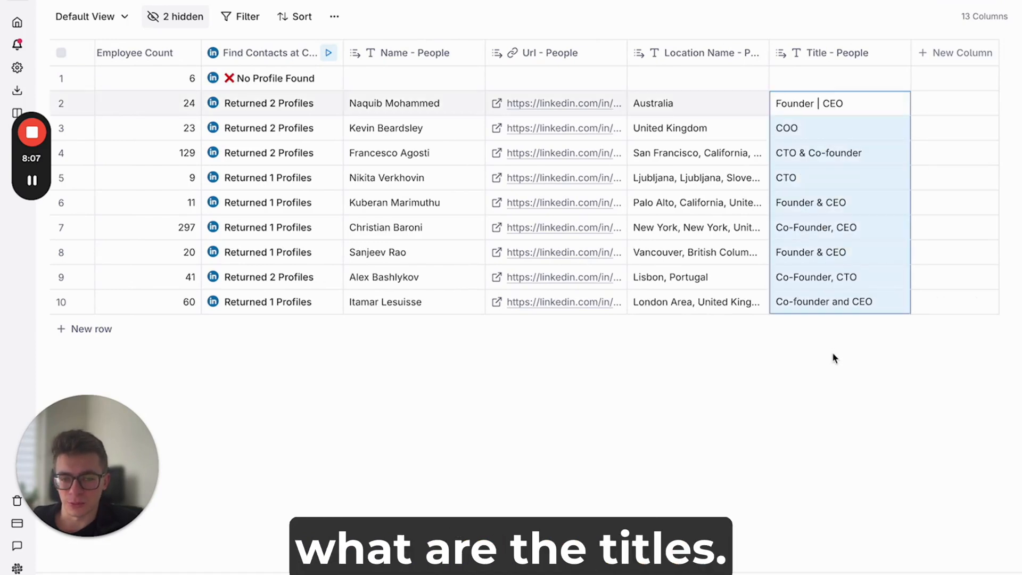
{"action": "left_click", "coordinate": [370, 106]}
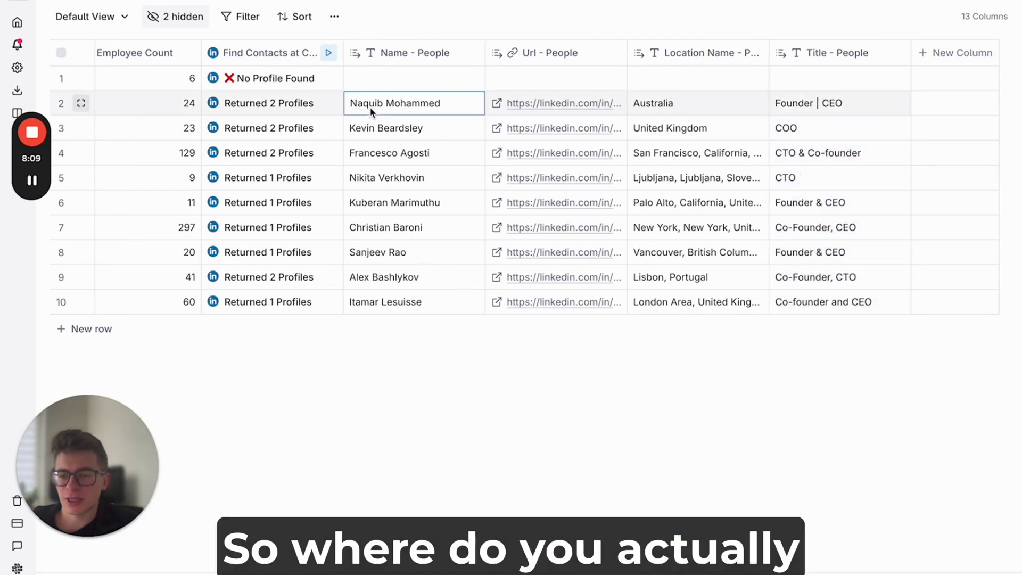
Examine the full profile data of the first person found for MRHB.Network in row 2.
{"action": "left_click", "coordinate": [253, 109]}
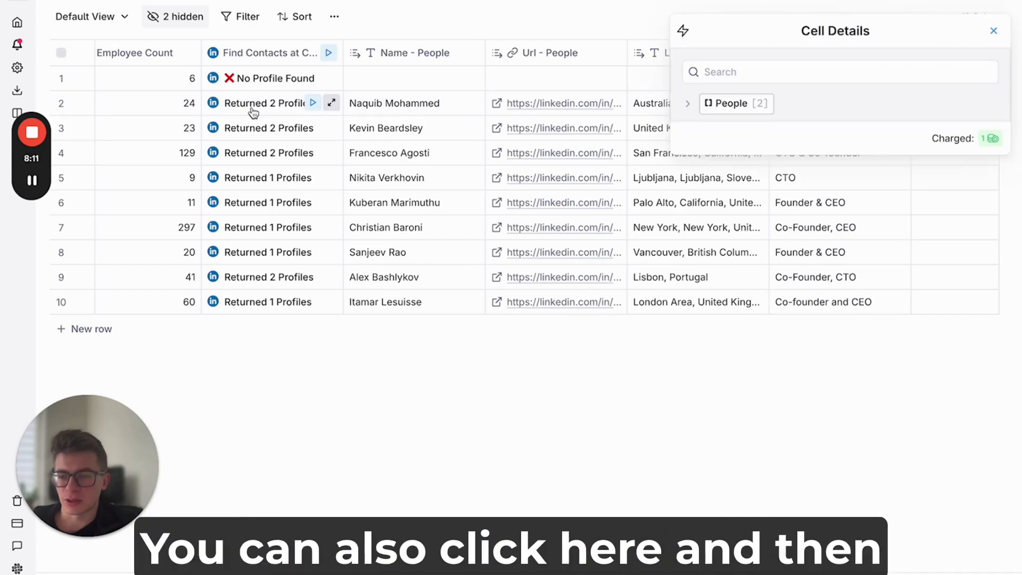
{"action": "left_click", "coordinate": [690, 105]}
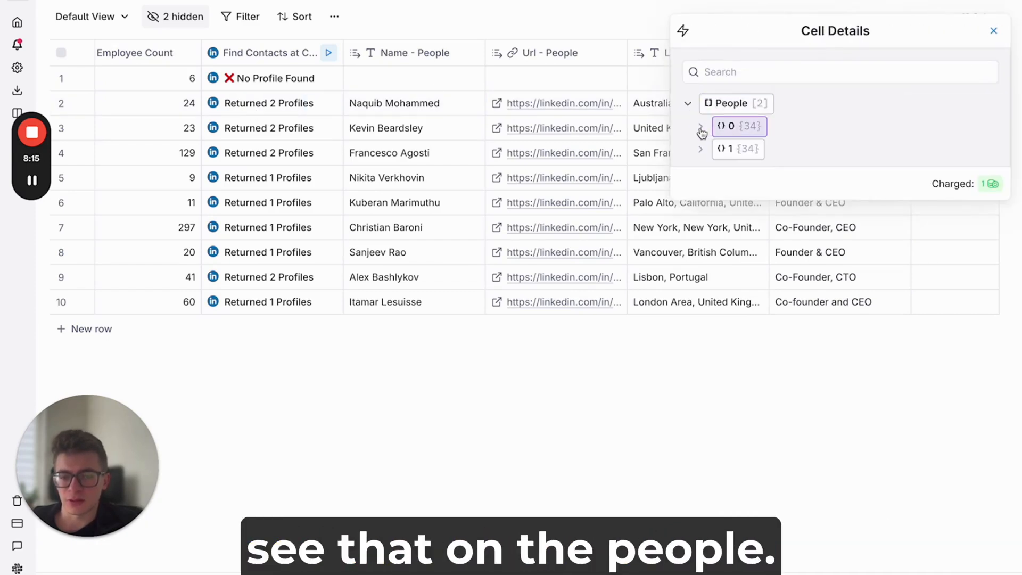
{"action": "left_click", "coordinate": [701, 127]}
{"action": "scroll", "coordinate": [771, 458], "scroll_direction": "down", "scroll_amount": 2}
{"action": "scroll", "coordinate": [771, 458], "scroll_direction": "down", "scroll_amount": 10}
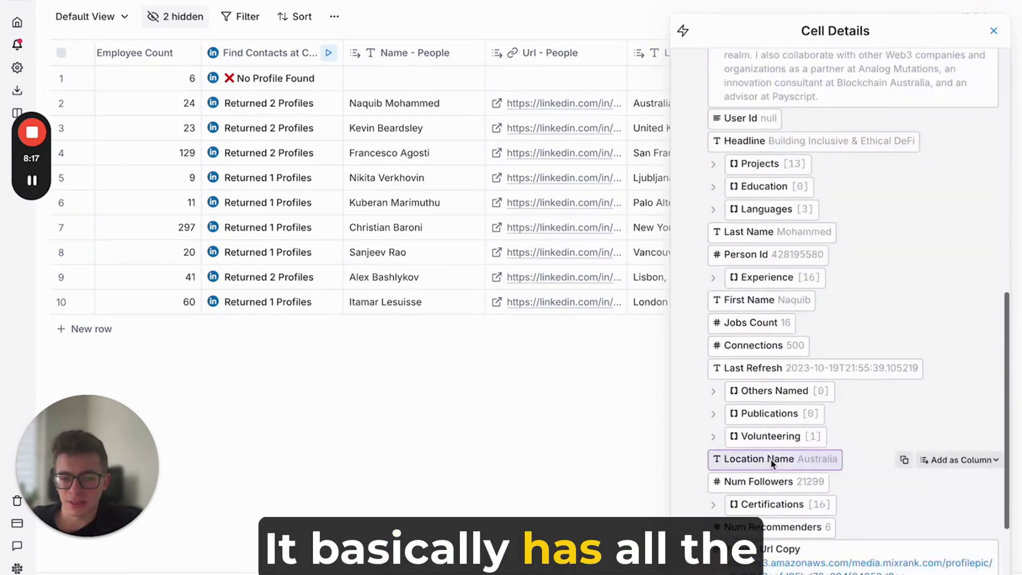
{"action": "scroll", "coordinate": [766, 288], "scroll_direction": "up", "scroll_amount": 15}
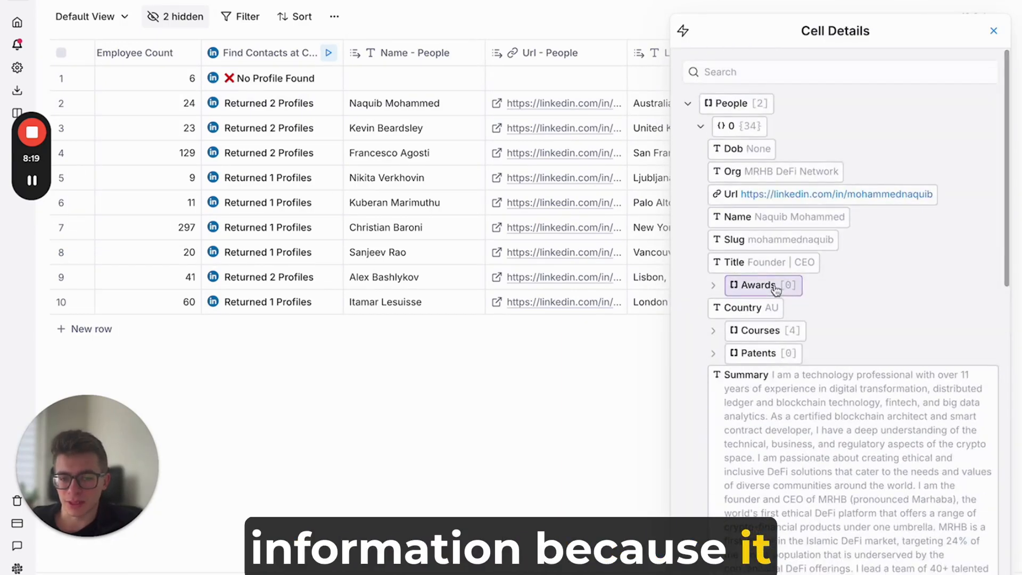
{"action": "scroll", "coordinate": [819, 436], "scroll_direction": "down", "scroll_amount": 10}
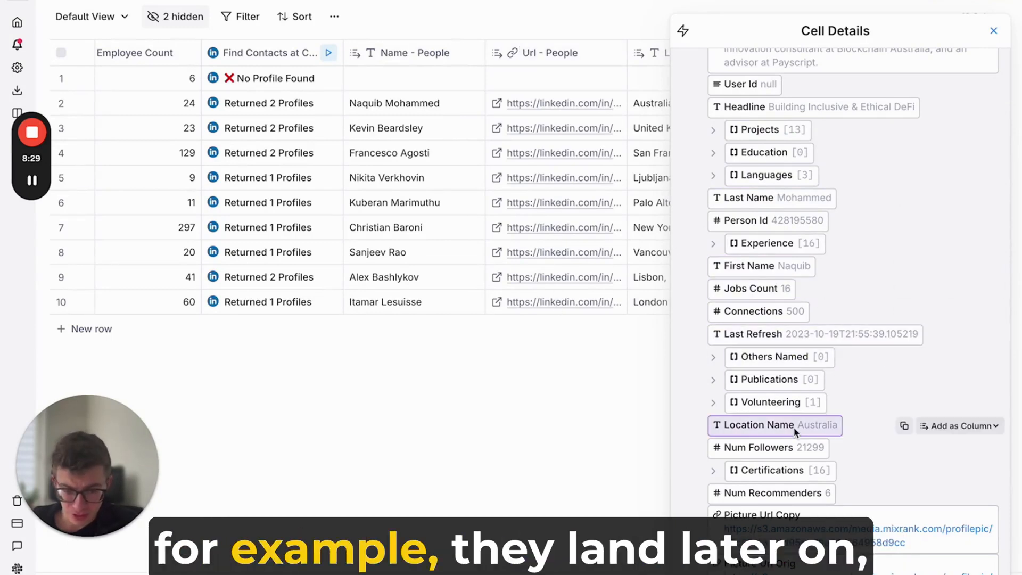
{"action": "scroll", "coordinate": [793, 426], "scroll_direction": "down", "scroll_amount": 2}
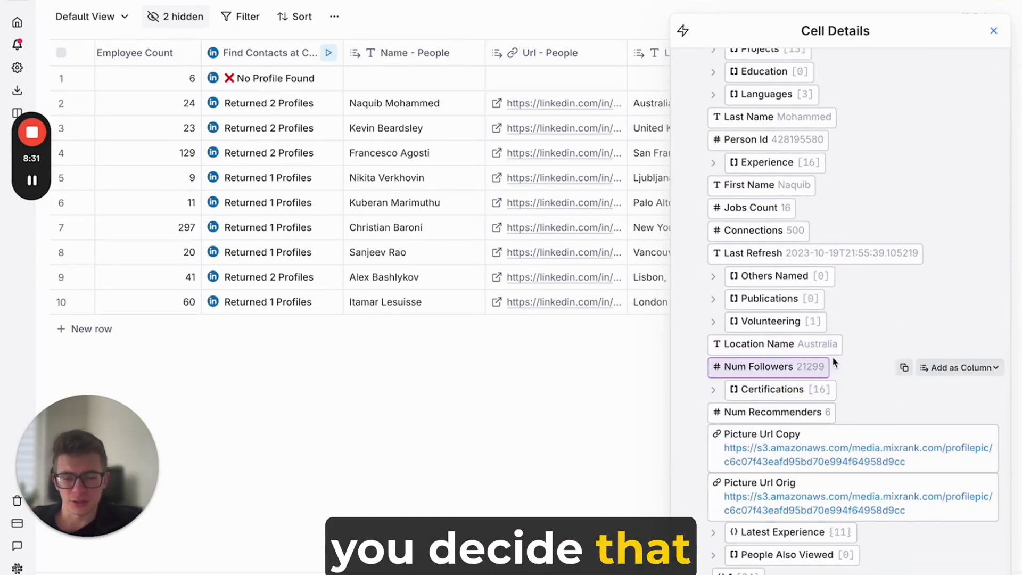
{"action": "scroll", "coordinate": [814, 304], "scroll_direction": "up", "scroll_amount": 4}
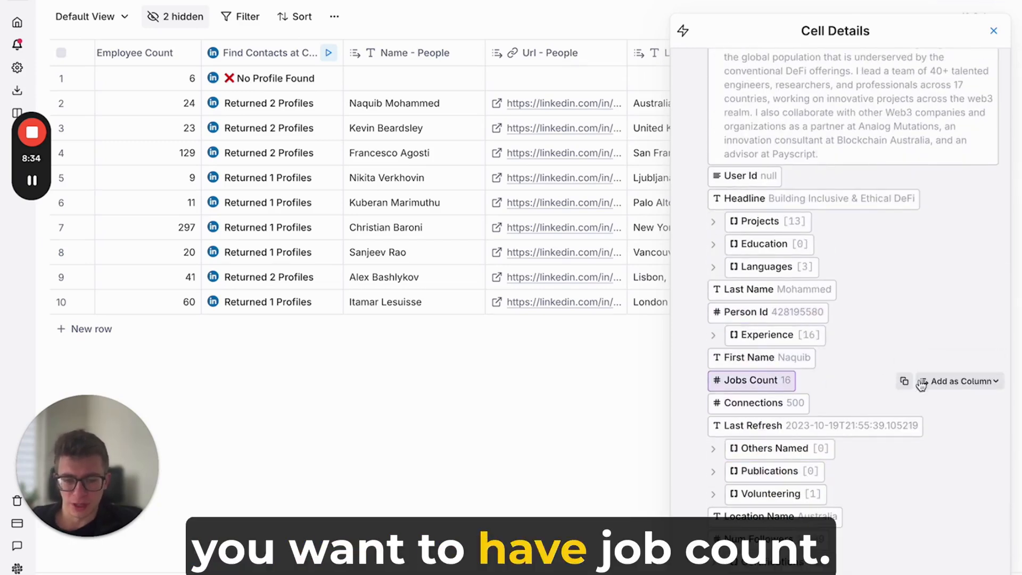
Look at the options for adding Jobs Count as a new or mapped column, and close the cell details.
{"action": "left_click", "coordinate": [955, 382]}
{"action": "scroll", "coordinate": [857, 322], "scroll_direction": "down", "scroll_amount": 2}
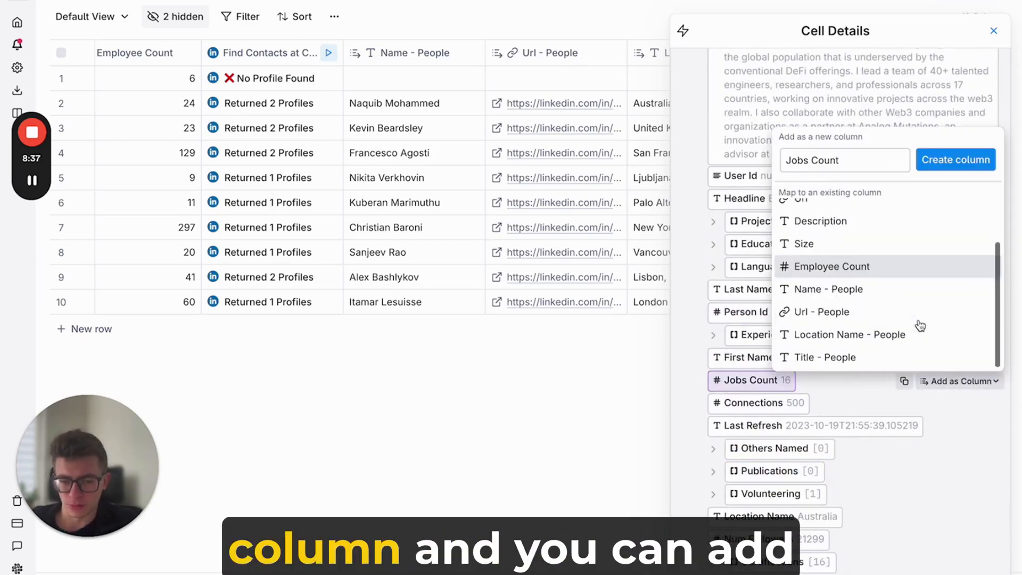
{"action": "left_click", "coordinate": [656, 450]}
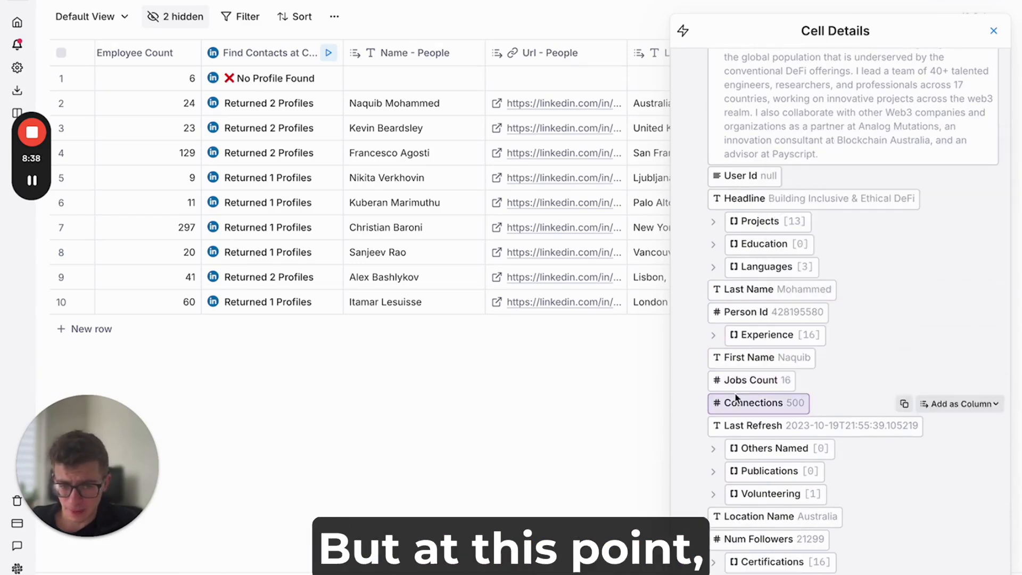
{"action": "scroll", "coordinate": [755, 355], "scroll_direction": "up", "scroll_amount": 10}
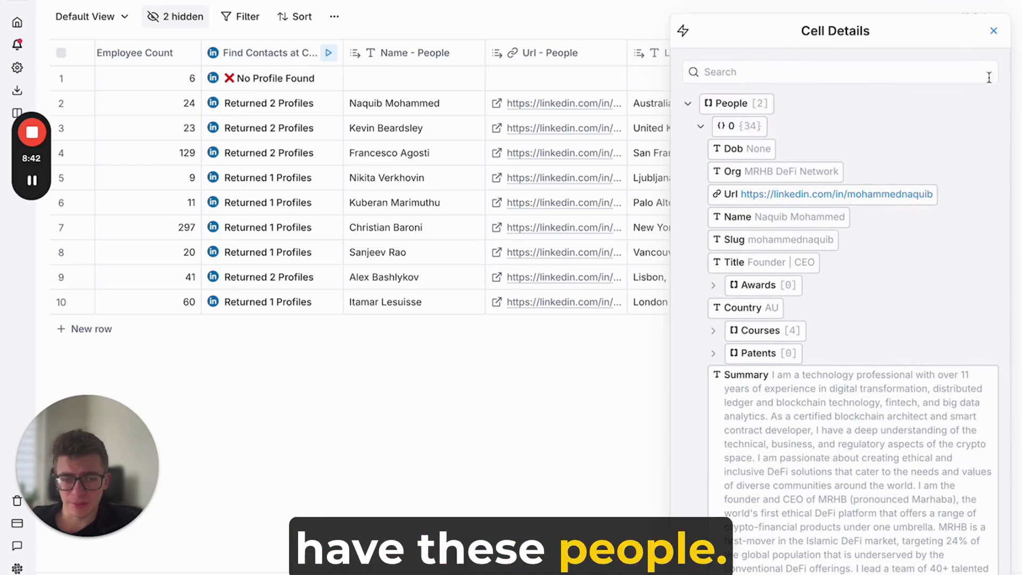
{"action": "left_click", "coordinate": [994, 32]}
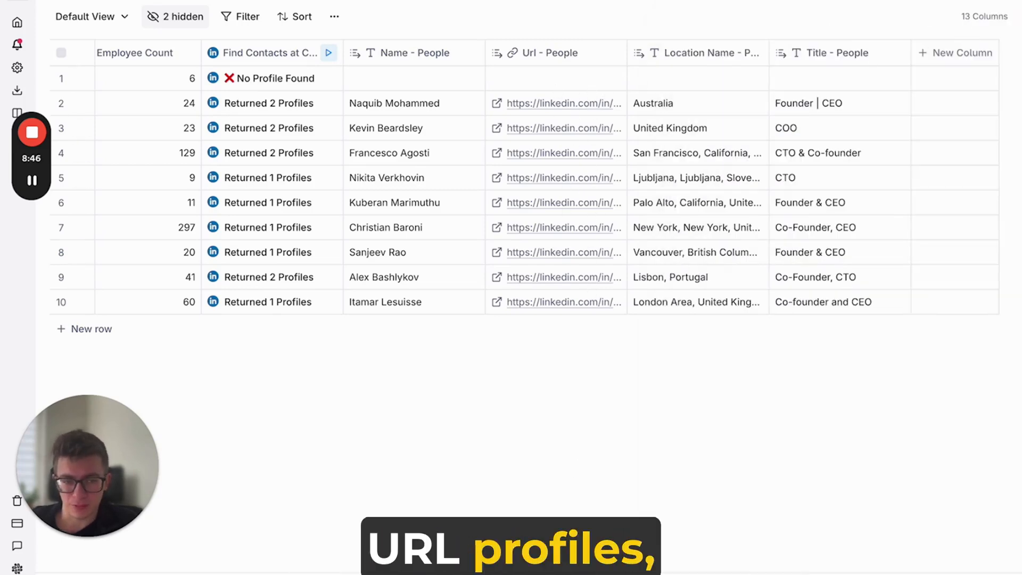
Open the enrichment catalogue and examine the available Emails actions for finding work and personal addresses.
{"action": "left_click", "coordinate": [942, 1]}
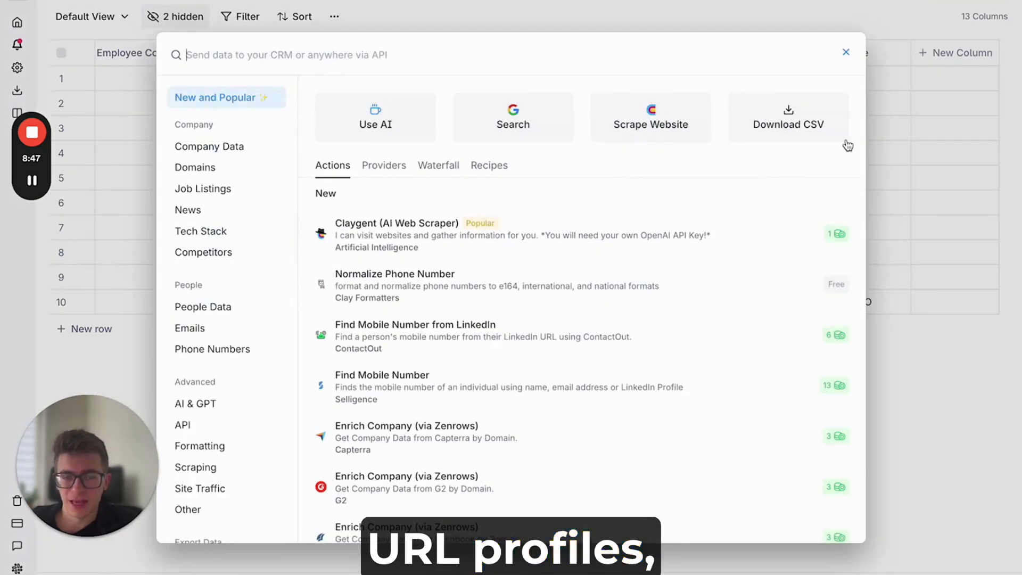
{"action": "left_click", "coordinate": [198, 326]}
{"action": "left_click", "coordinate": [197, 314]}
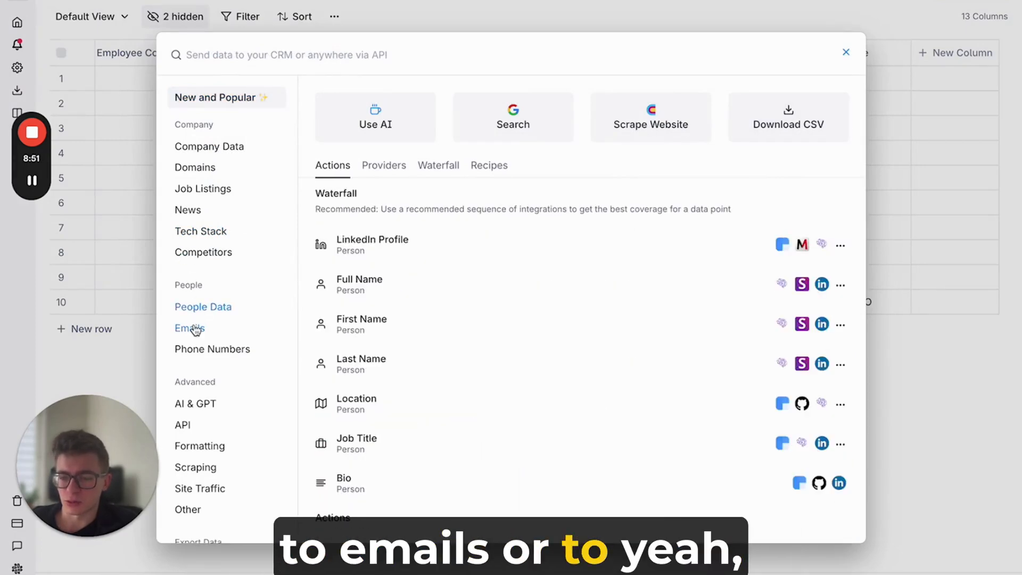
{"action": "left_click", "coordinate": [197, 329]}
{"action": "scroll", "coordinate": [434, 413], "scroll_direction": "down", "scroll_amount": 2}
{"action": "scroll", "coordinate": [433, 414], "scroll_direction": "down", "scroll_amount": 1}
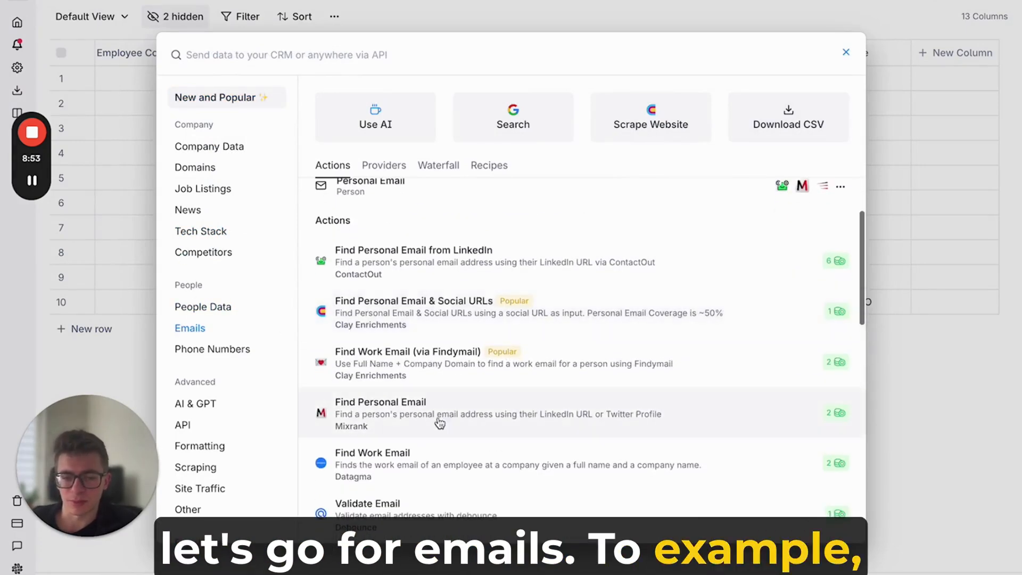
{"action": "scroll", "coordinate": [482, 441], "scroll_direction": "down", "scroll_amount": 3}
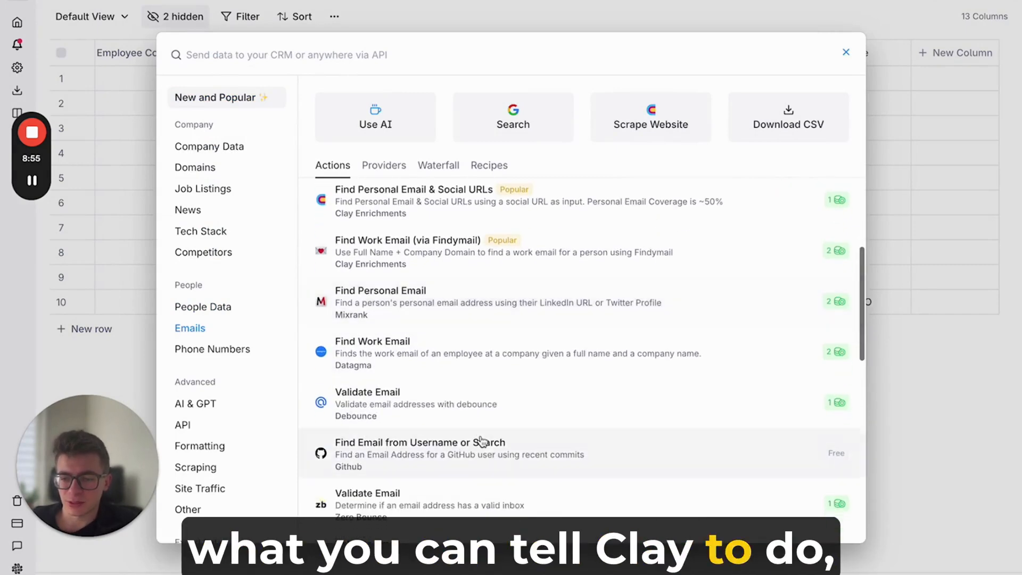
{"action": "scroll", "coordinate": [477, 426], "scroll_direction": "down", "scroll_amount": 2}
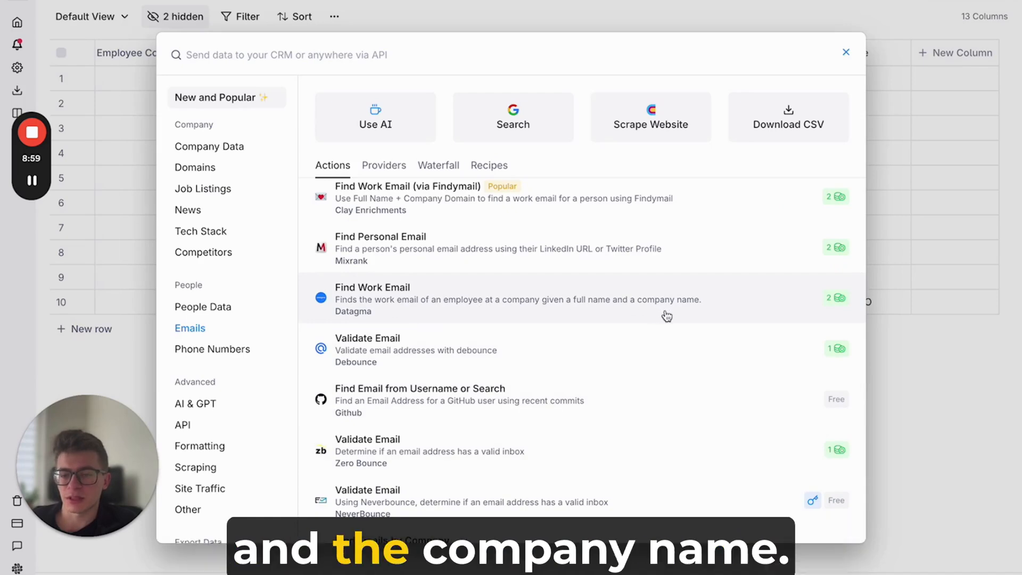
{"action": "scroll", "coordinate": [460, 364], "scroll_direction": "down", "scroll_amount": 5}
Examine the available People Data enrichments, including the LinkedIn, GitHub, Apollo.io and work email actions.
{"action": "left_click", "coordinate": [210, 303]}
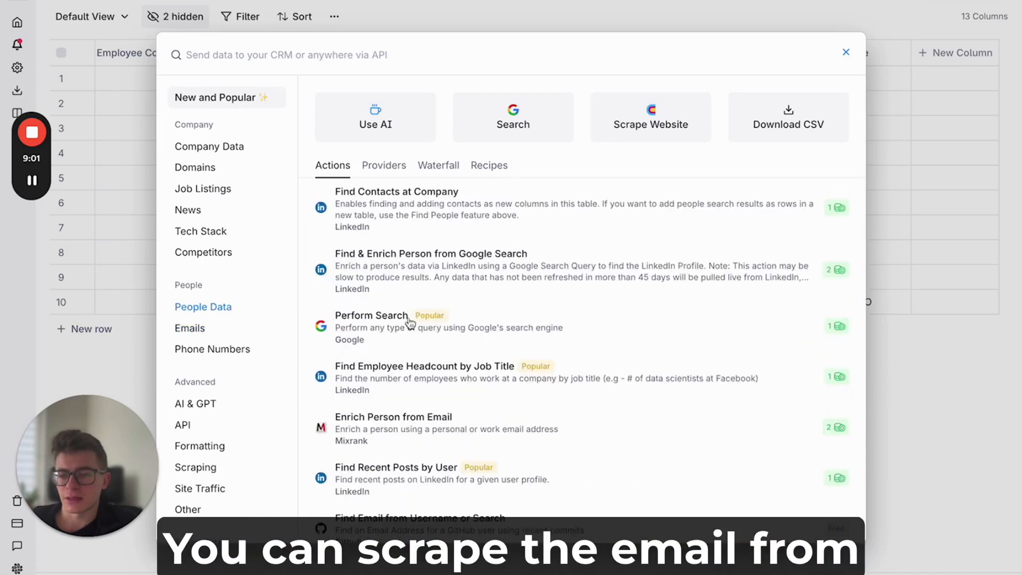
{"action": "scroll", "coordinate": [469, 341], "scroll_direction": "down", "scroll_amount": 3}
{"action": "scroll", "coordinate": [476, 351], "scroll_direction": "up", "scroll_amount": 3}
{"action": "scroll", "coordinate": [474, 346], "scroll_direction": "up", "scroll_amount": 5}
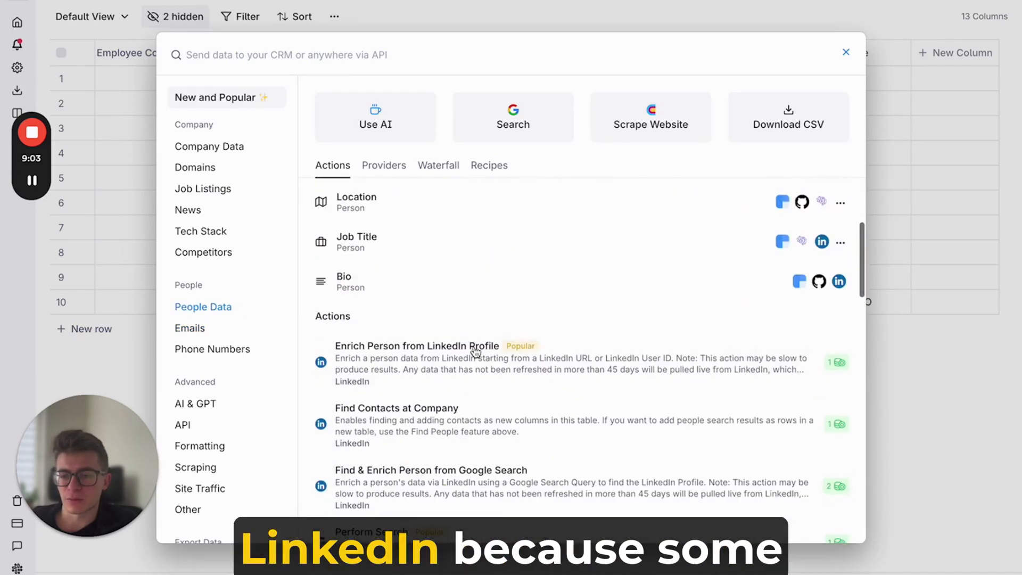
{"action": "scroll", "coordinate": [460, 261], "scroll_direction": "down", "scroll_amount": 6}
{"action": "scroll", "coordinate": [458, 253], "scroll_direction": "down", "scroll_amount": 3}
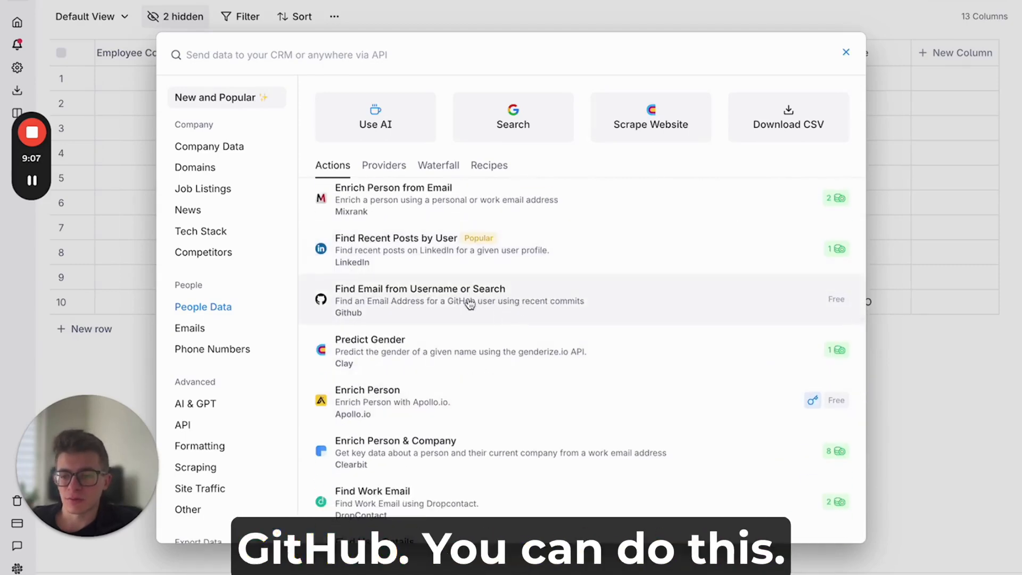
{"action": "scroll", "coordinate": [468, 301], "scroll_direction": "down", "scroll_amount": 3}
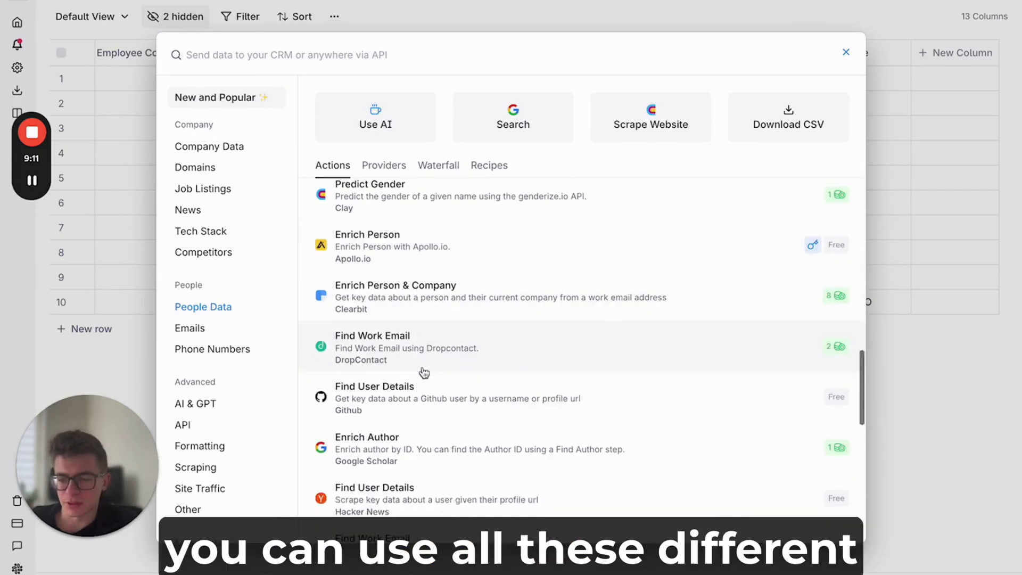
{"action": "scroll", "coordinate": [423, 372], "scroll_direction": "down", "scroll_amount": 5}
{"action": "scroll", "coordinate": [424, 372], "scroll_direction": "down", "scroll_amount": 3}
{"action": "scroll", "coordinate": [424, 372], "scroll_direction": "up", "scroll_amount": 3}
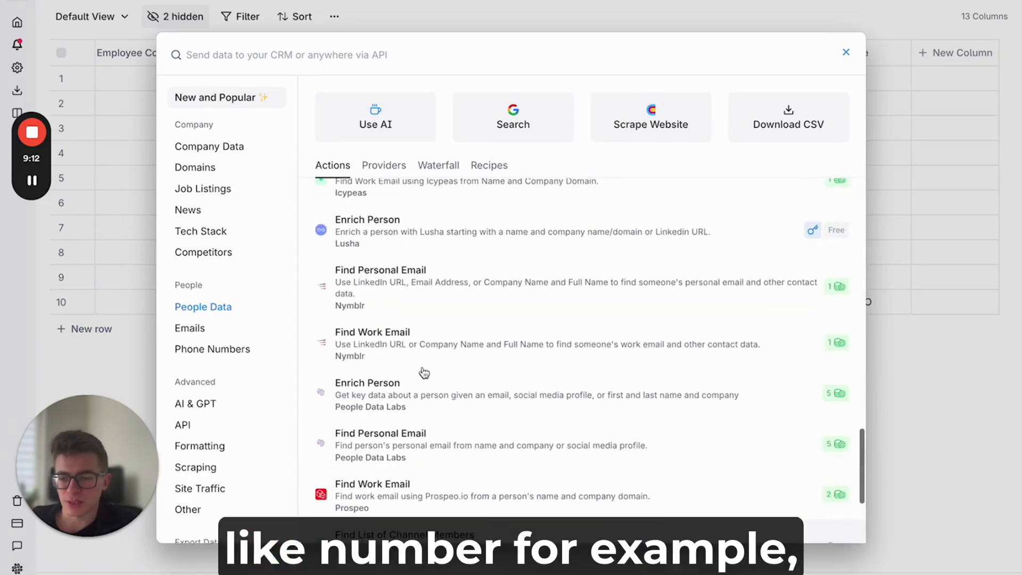
{"action": "scroll", "coordinate": [401, 301], "scroll_direction": "up", "scroll_amount": 10}
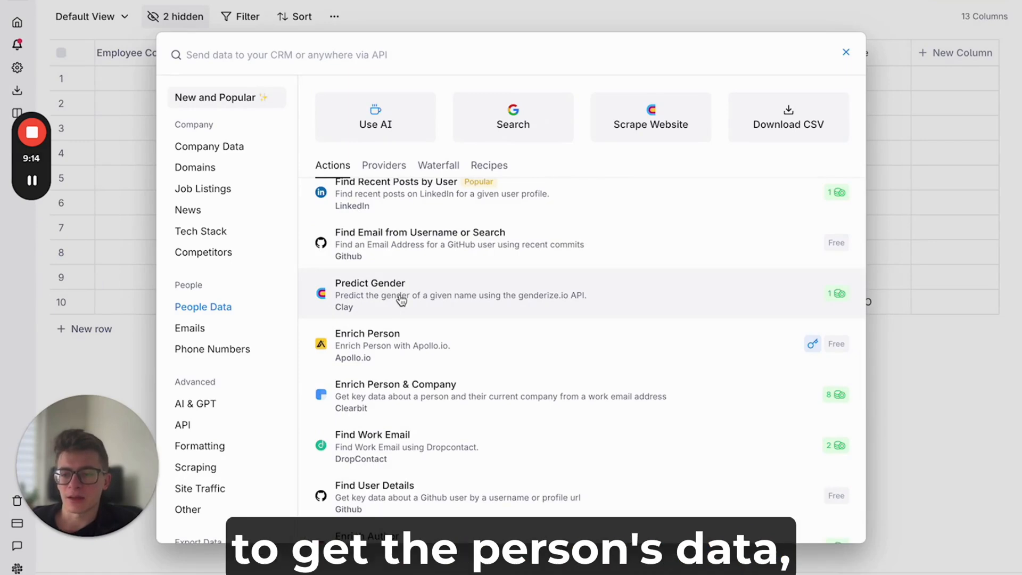
{"action": "scroll", "coordinate": [401, 301], "scroll_direction": "up", "scroll_amount": 3}
{"action": "scroll", "coordinate": [418, 390], "scroll_direction": "up", "scroll_amount": 2}
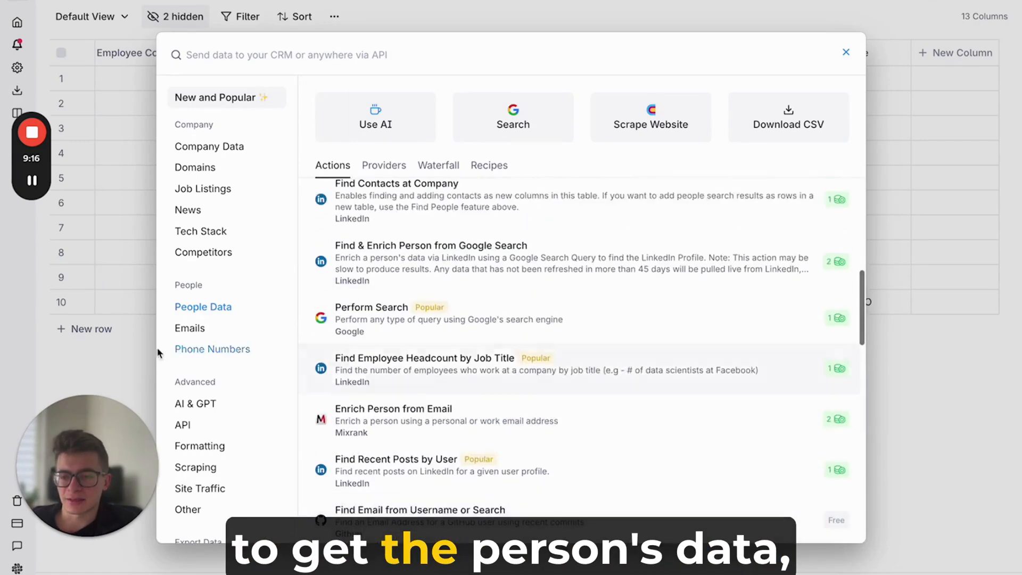
Look through the Emails enrichments for finding and validating addresses, and close the enrichment catalogue.
{"action": "left_click", "coordinate": [187, 330]}
{"action": "scroll", "coordinate": [498, 387], "scroll_direction": "down", "scroll_amount": 2}
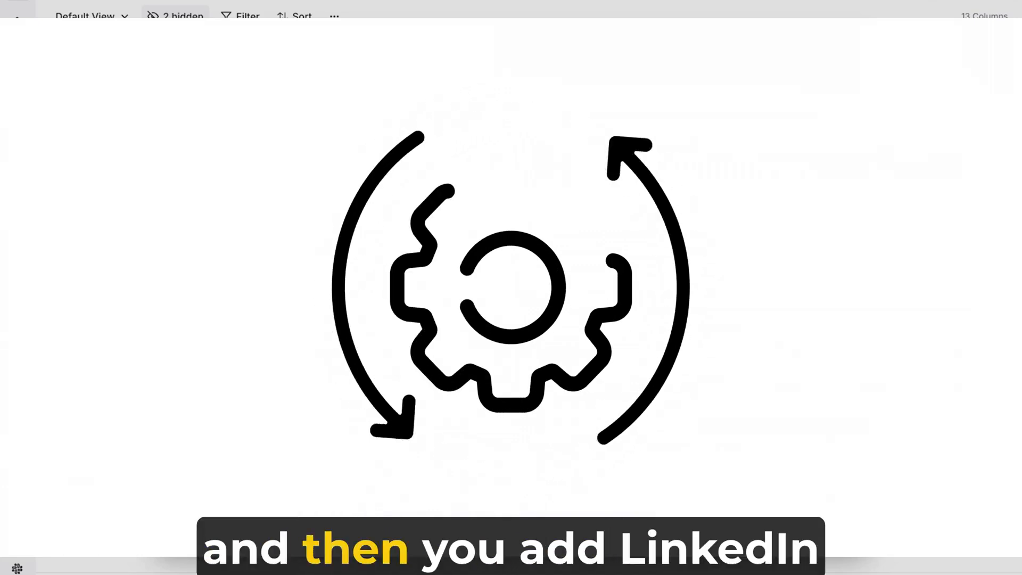
{"action": "scroll", "coordinate": [490, 437], "scroll_direction": "down", "scroll_amount": 4}
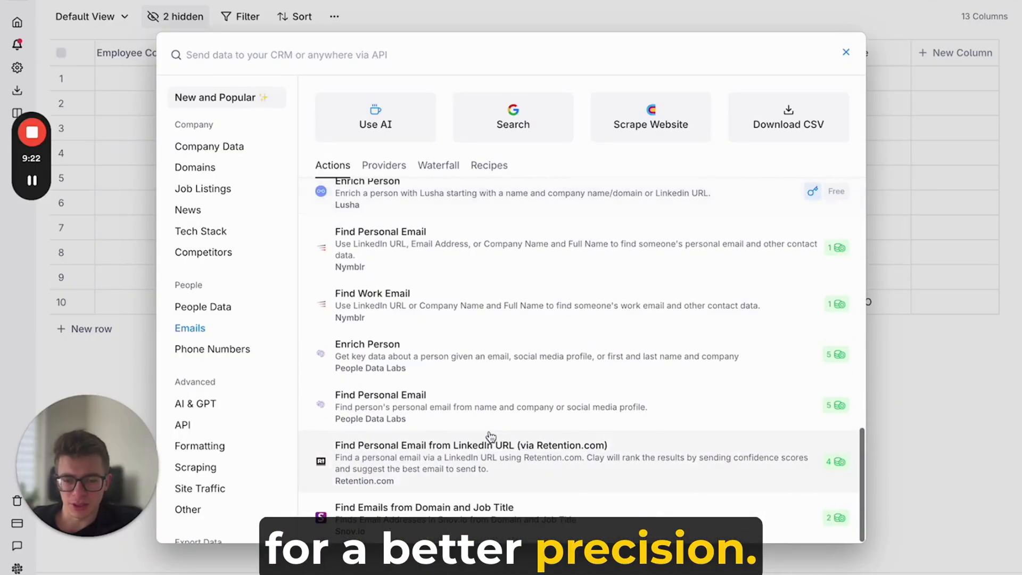
{"action": "scroll", "coordinate": [490, 436], "scroll_direction": "up", "scroll_amount": 7}
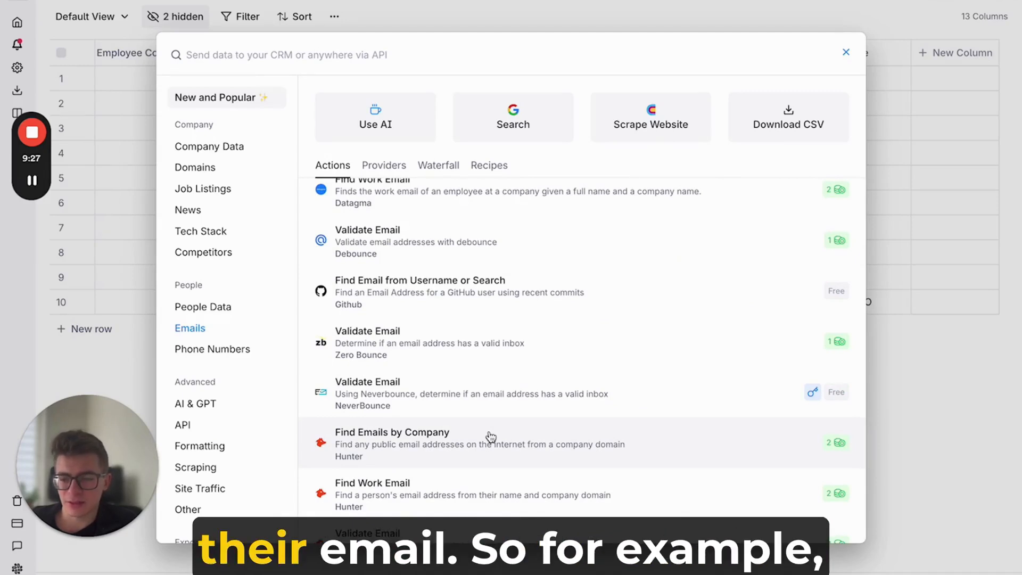
{"action": "scroll", "coordinate": [490, 436], "scroll_direction": "up", "scroll_amount": 3}
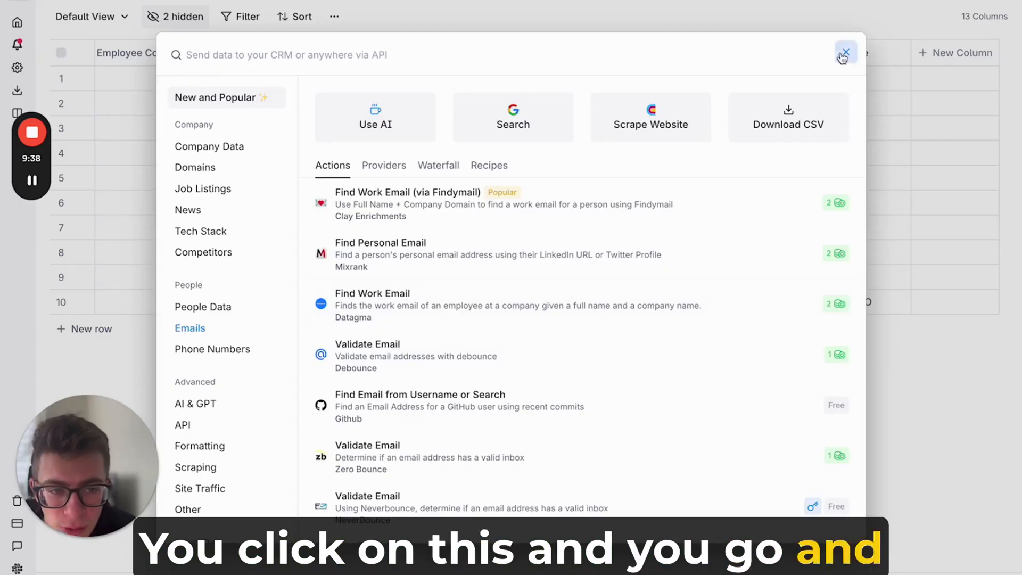
{"action": "left_click", "coordinate": [845, 53]}
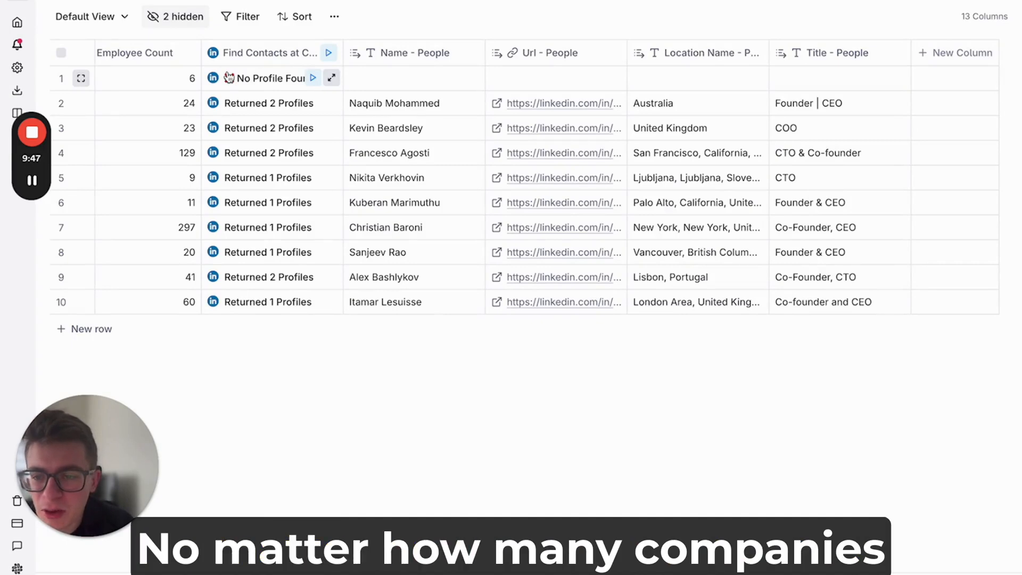
Examine the wallet companies' domains, LinkedIn data and contact results across the table, focusing on Copiosa Wallet in row 1.
{"action": "scroll", "coordinate": [303, 321], "scroll_direction": "left", "scroll_amount": 15}
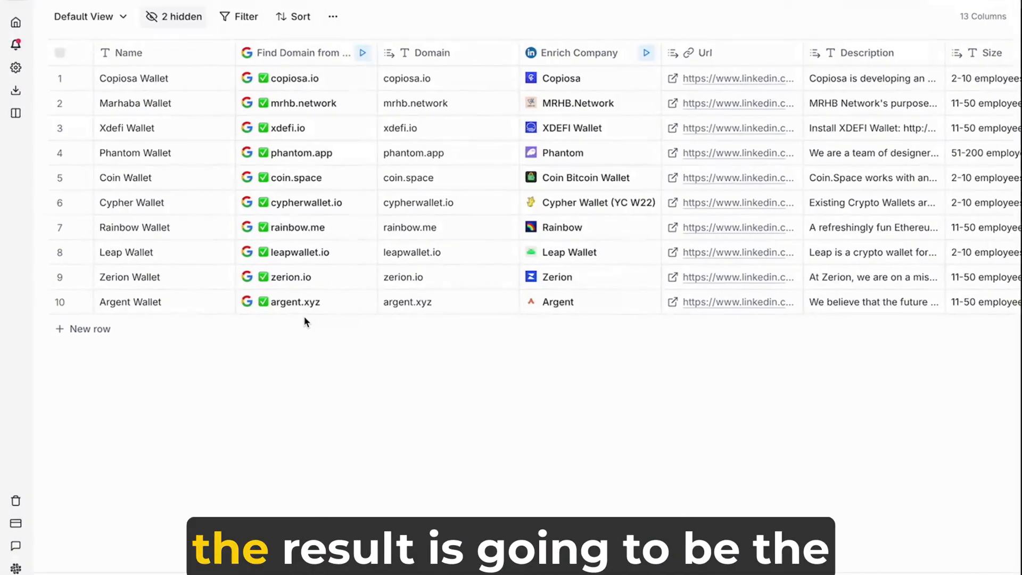
{"action": "scroll", "coordinate": [518, 232], "scroll_direction": "right", "scroll_amount": 12}
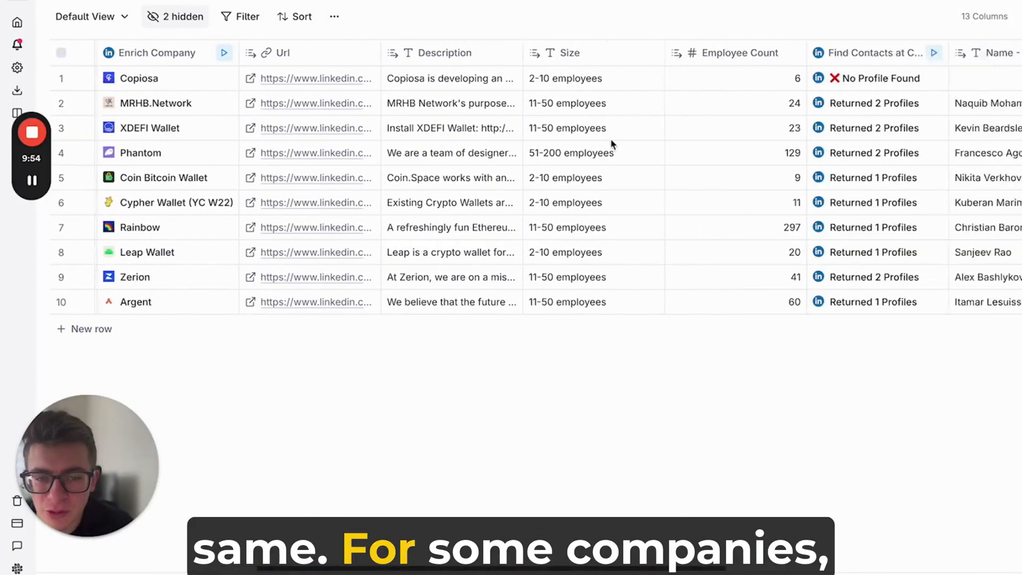
{"action": "scroll", "coordinate": [612, 143], "scroll_direction": "right", "scroll_amount": 4}
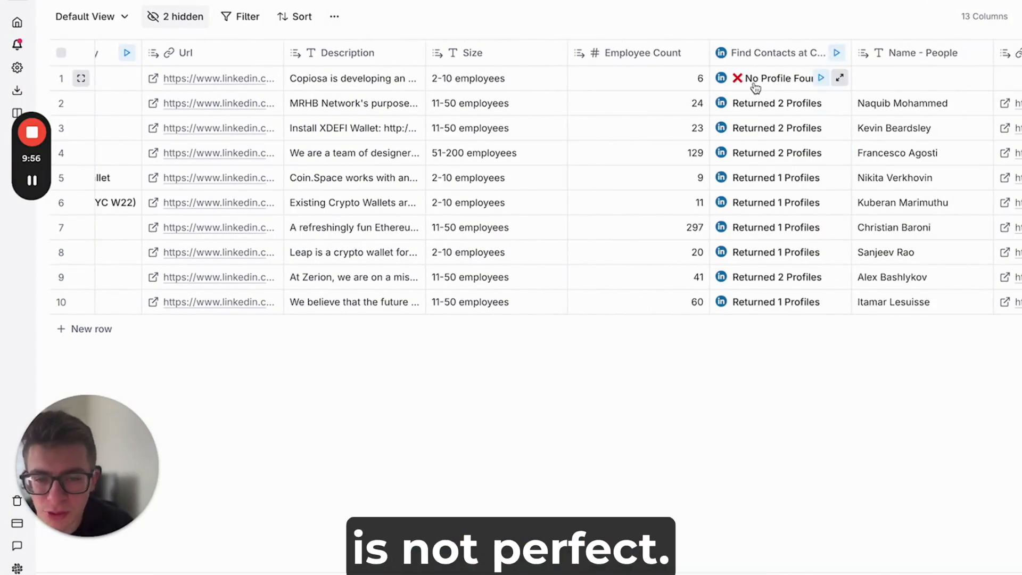
{"action": "scroll", "coordinate": [334, 120], "scroll_direction": "left", "scroll_amount": 10}
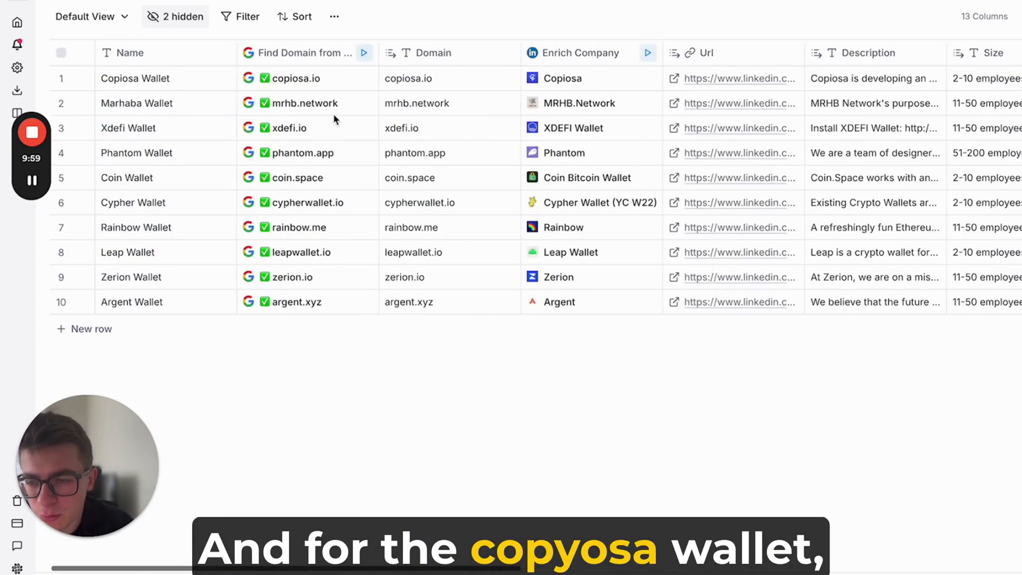
{"action": "scroll", "coordinate": [330, 132], "scroll_direction": "right", "scroll_amount": 11}
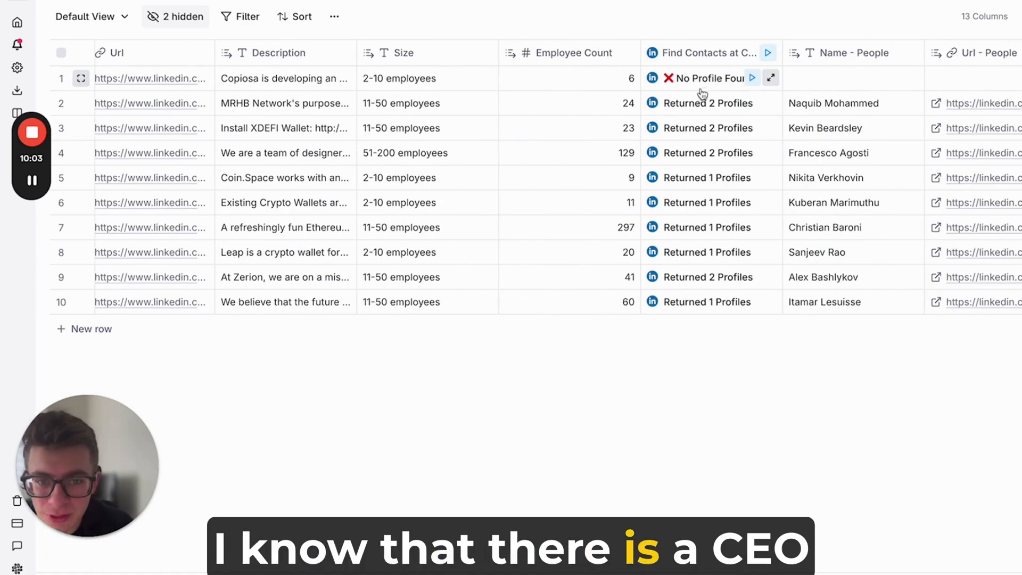
{"action": "scroll", "coordinate": [718, 128], "scroll_direction": "right", "scroll_amount": 5}
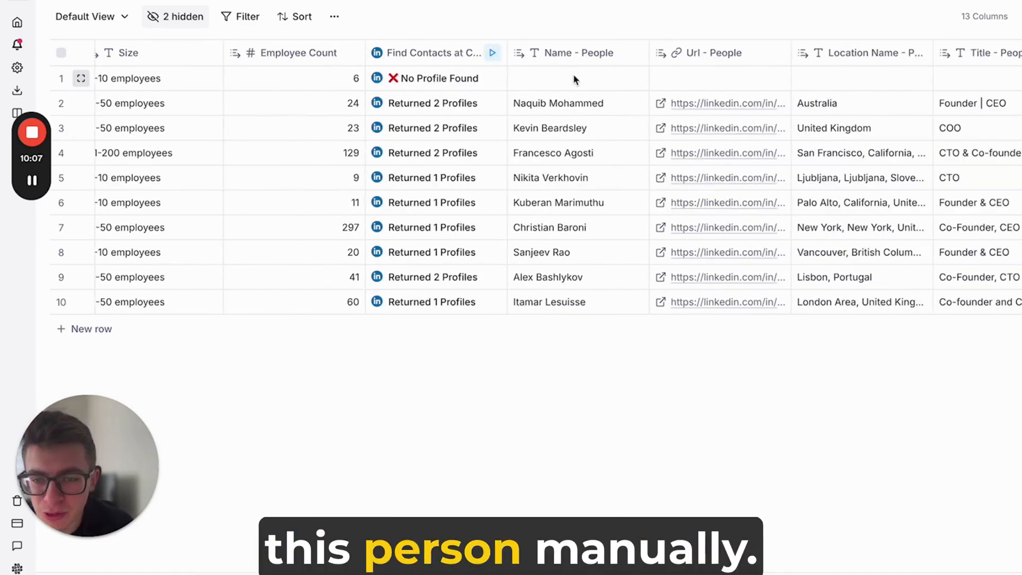
Look at the empty contact name and LinkedIn URL cells for Copiosa Wallet, and return to the table's first columns.
{"action": "left_click", "coordinate": [553, 84]}
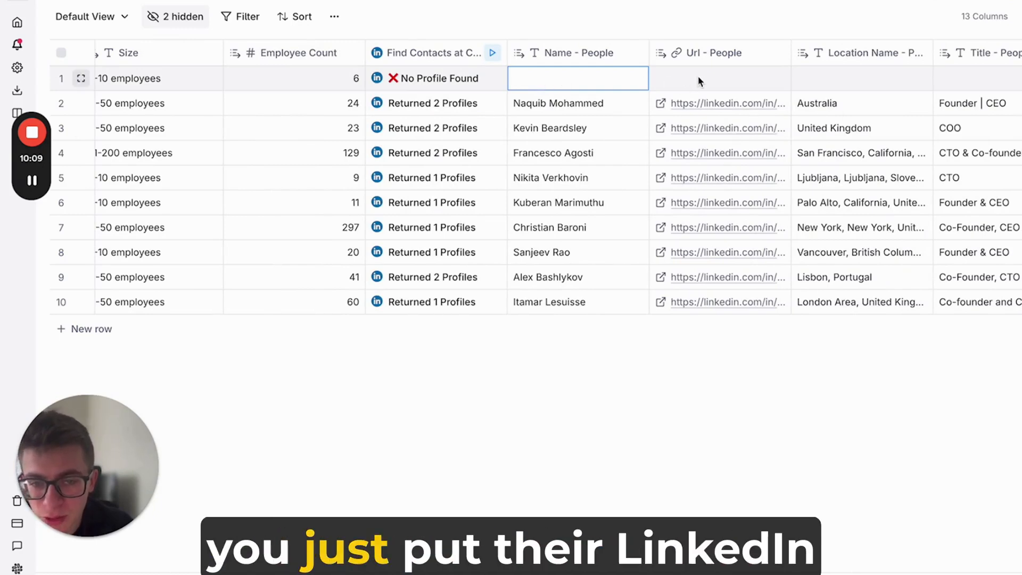
{"action": "left_click", "coordinate": [726, 80]}
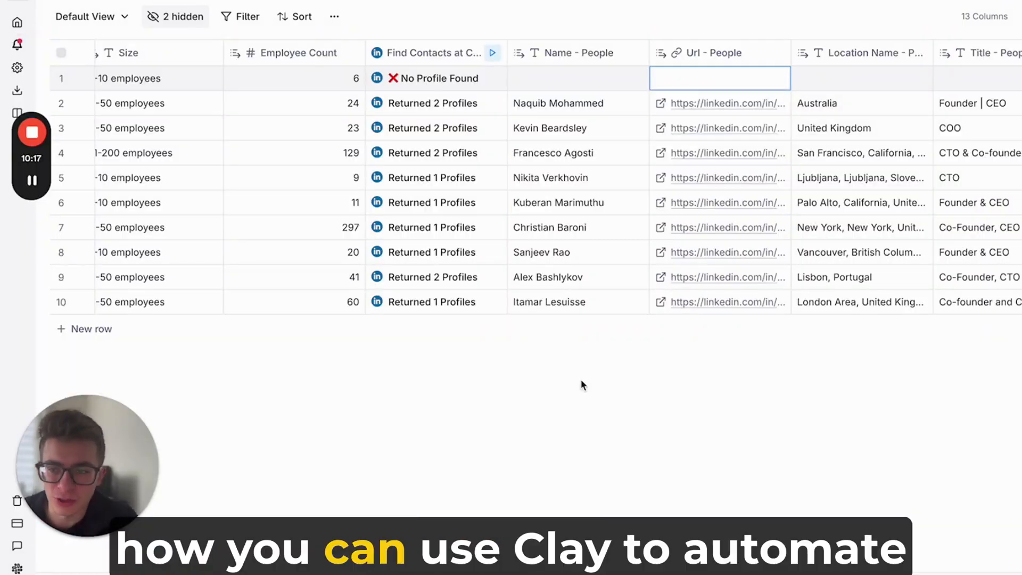
{"action": "scroll", "coordinate": [466, 217], "scroll_direction": "left", "scroll_amount": 3}
{"action": "scroll", "coordinate": [466, 217], "scroll_direction": "left", "scroll_amount": 10}
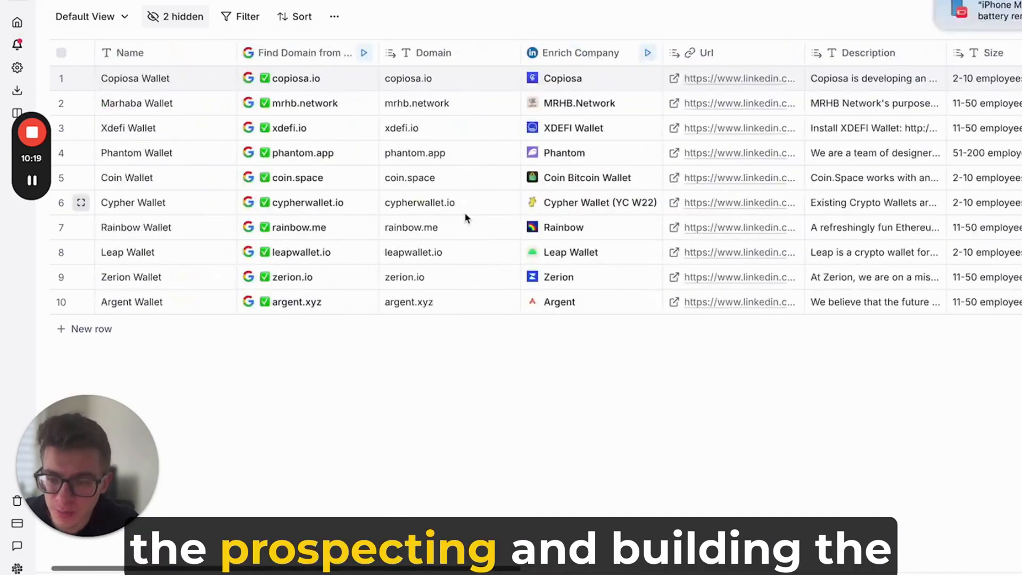